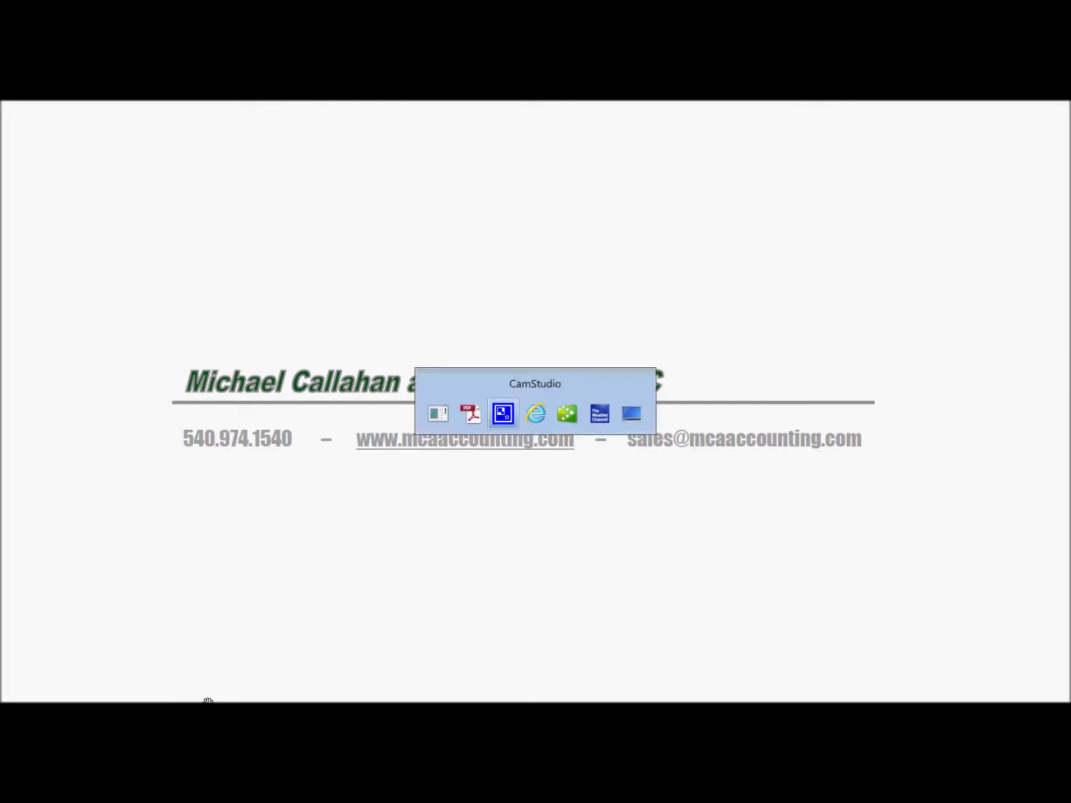
# Step: Go to the QuickBooks home page and open the Chart of Accounts from the Company menu
pyautogui.click(208, 695)
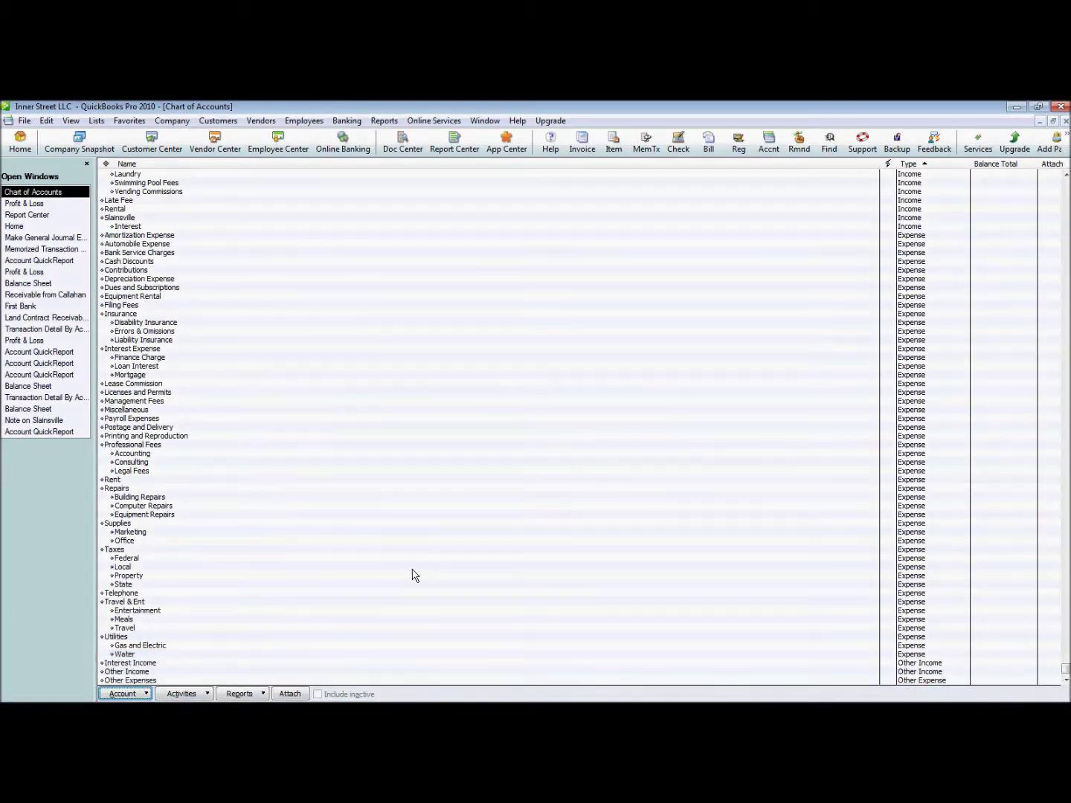
pyautogui.rightClick(285, 438)
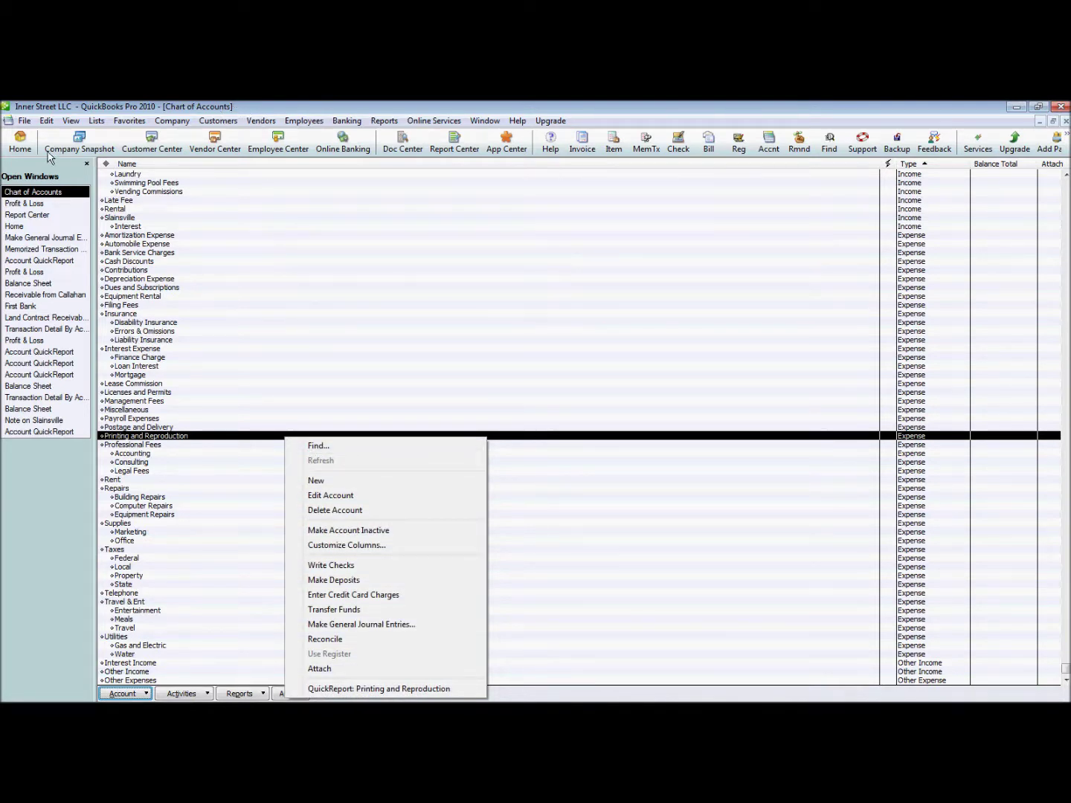
pyautogui.click(20, 141)
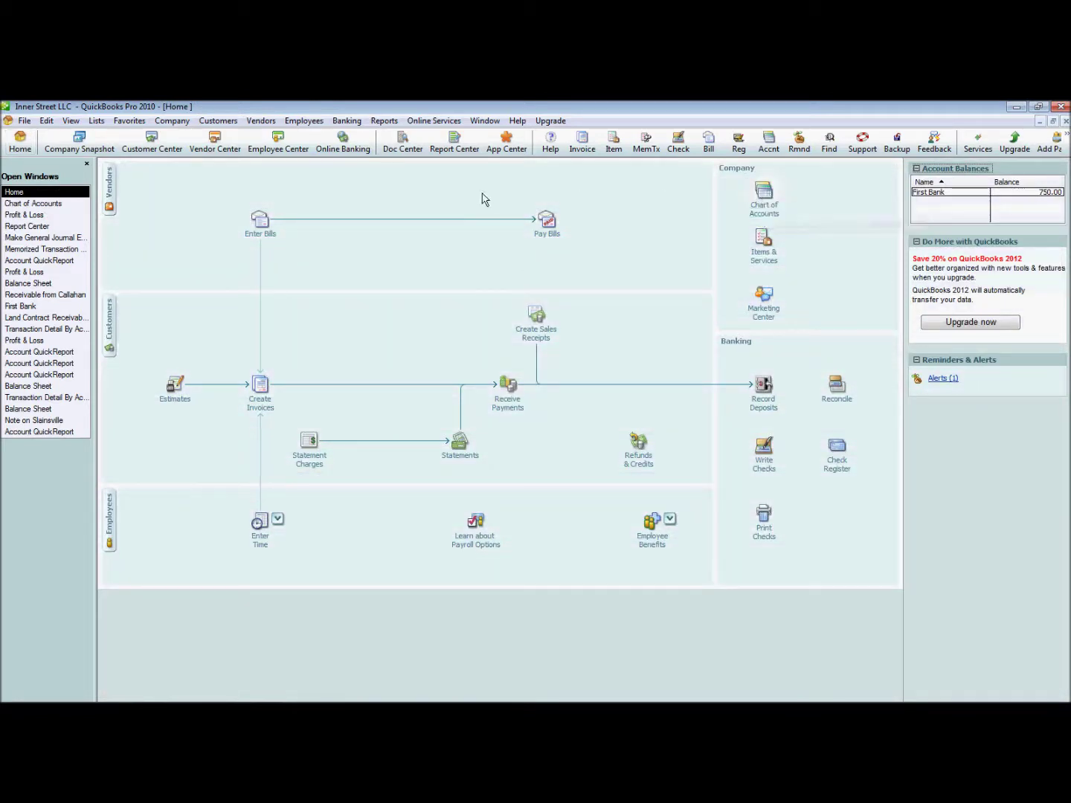
pyautogui.click(185, 124)
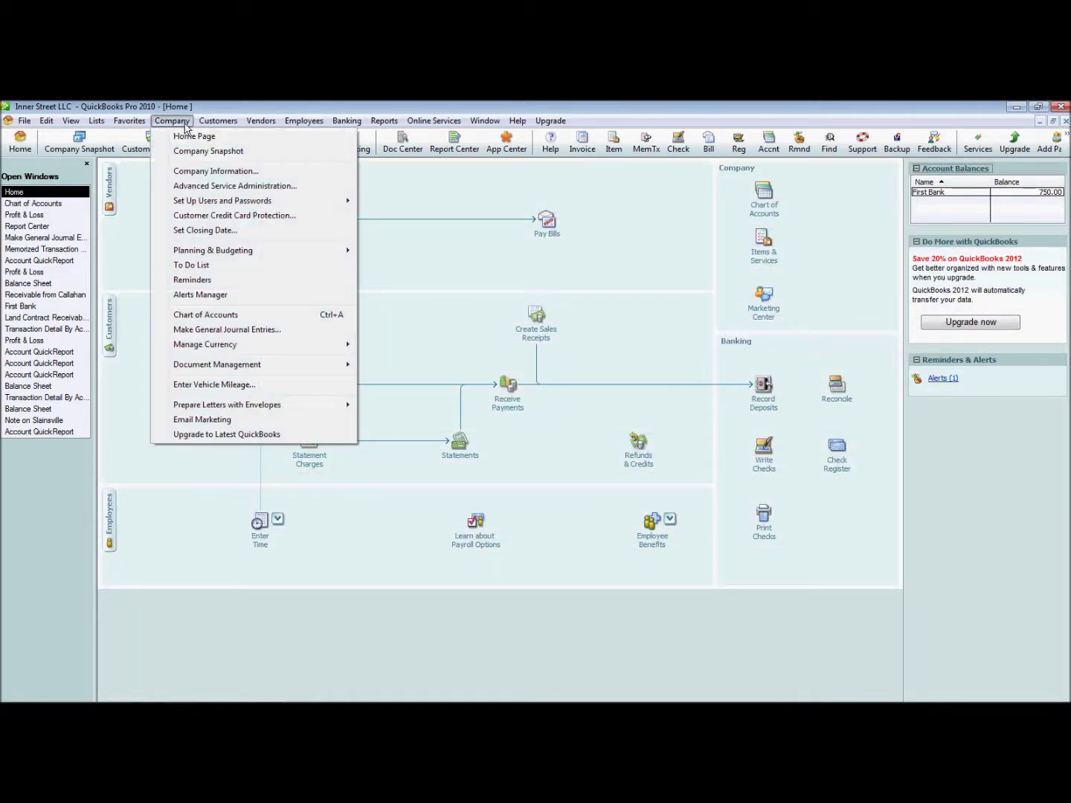
pyautogui.click(212, 315)
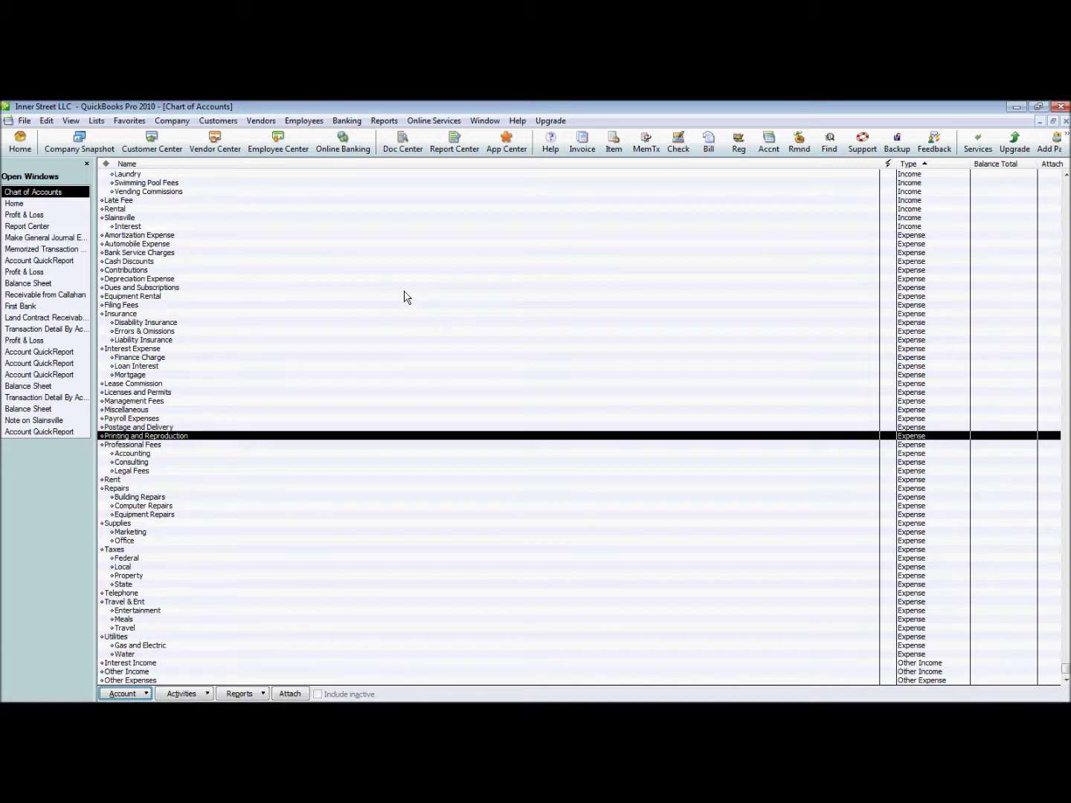
# Step: Hide the Open Windows panel, then restore it via View > Open Window List
pyautogui.click(86, 165)
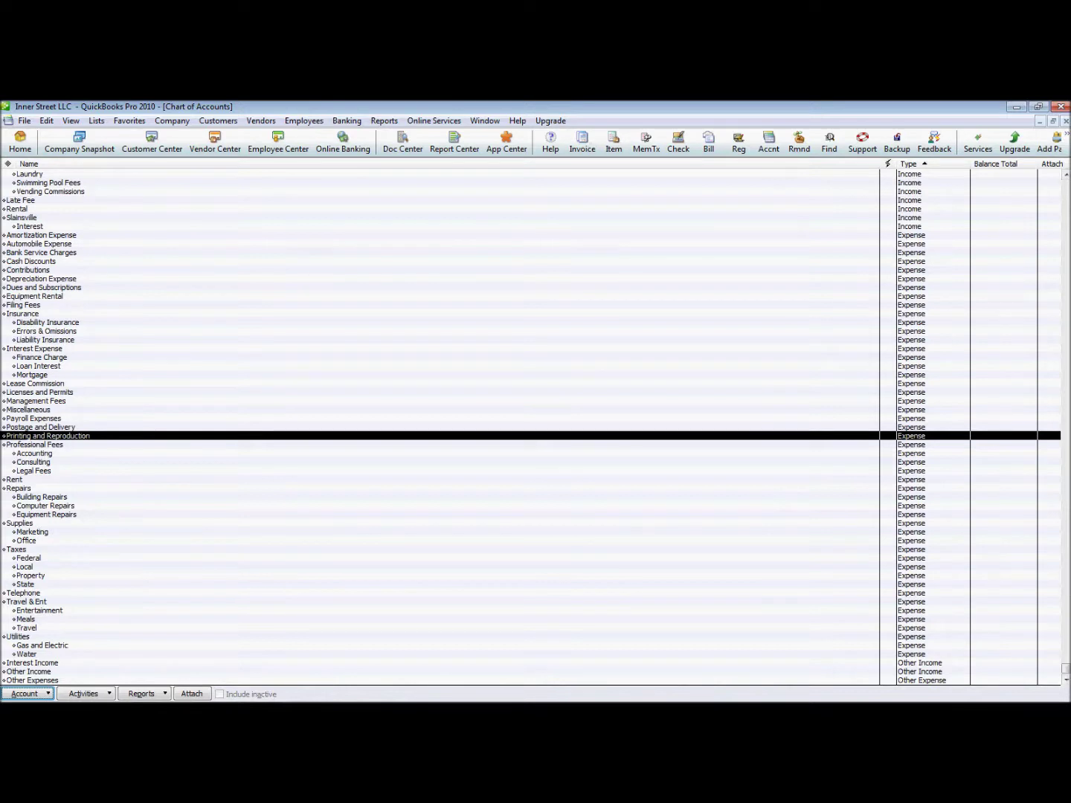
pyautogui.click(71, 121)
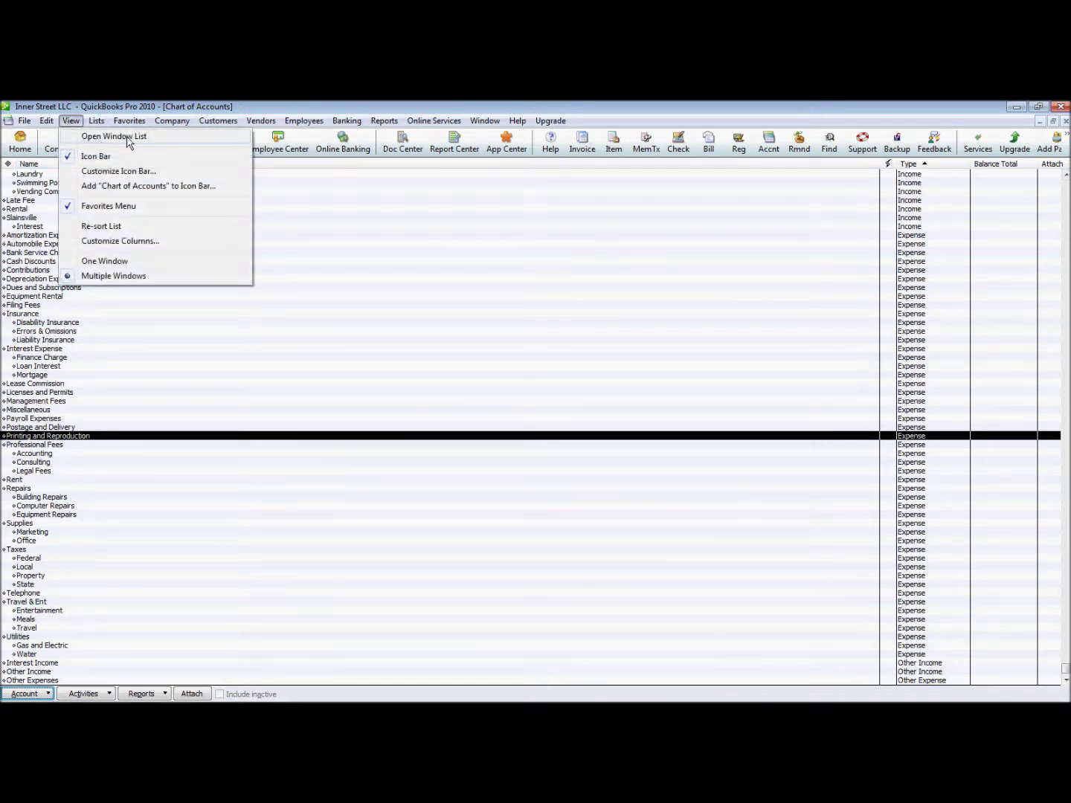
pyautogui.click(152, 137)
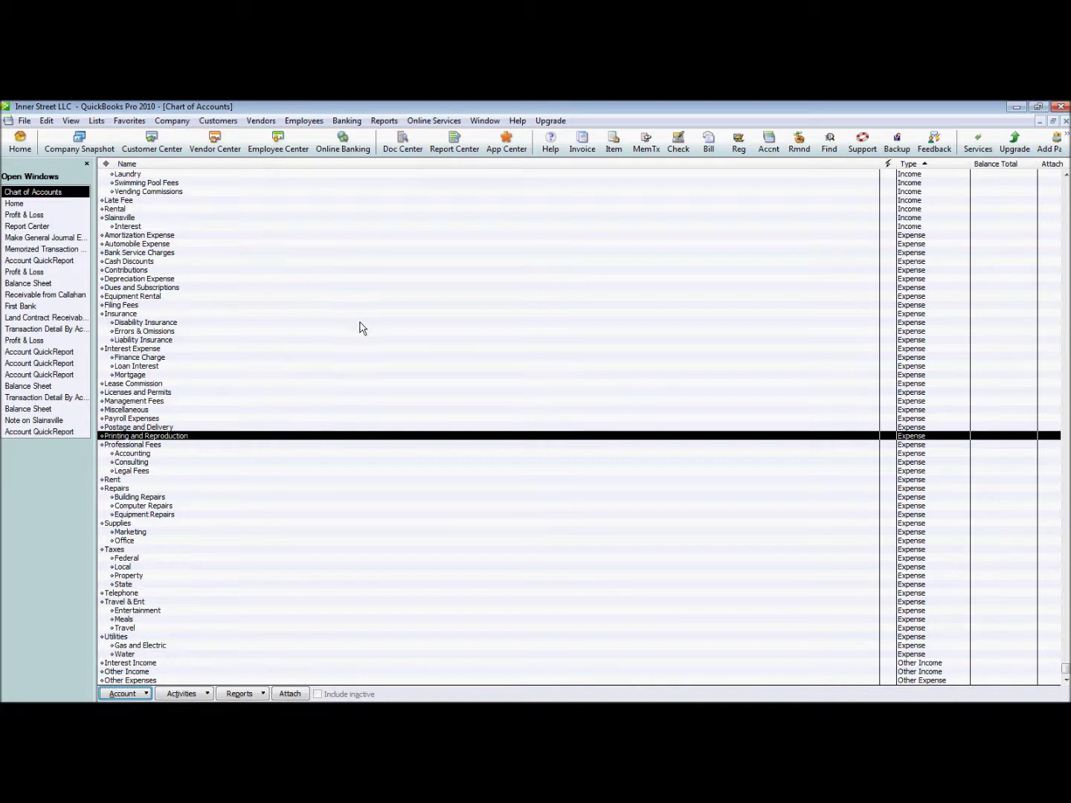
pyautogui.rightClick(278, 307)
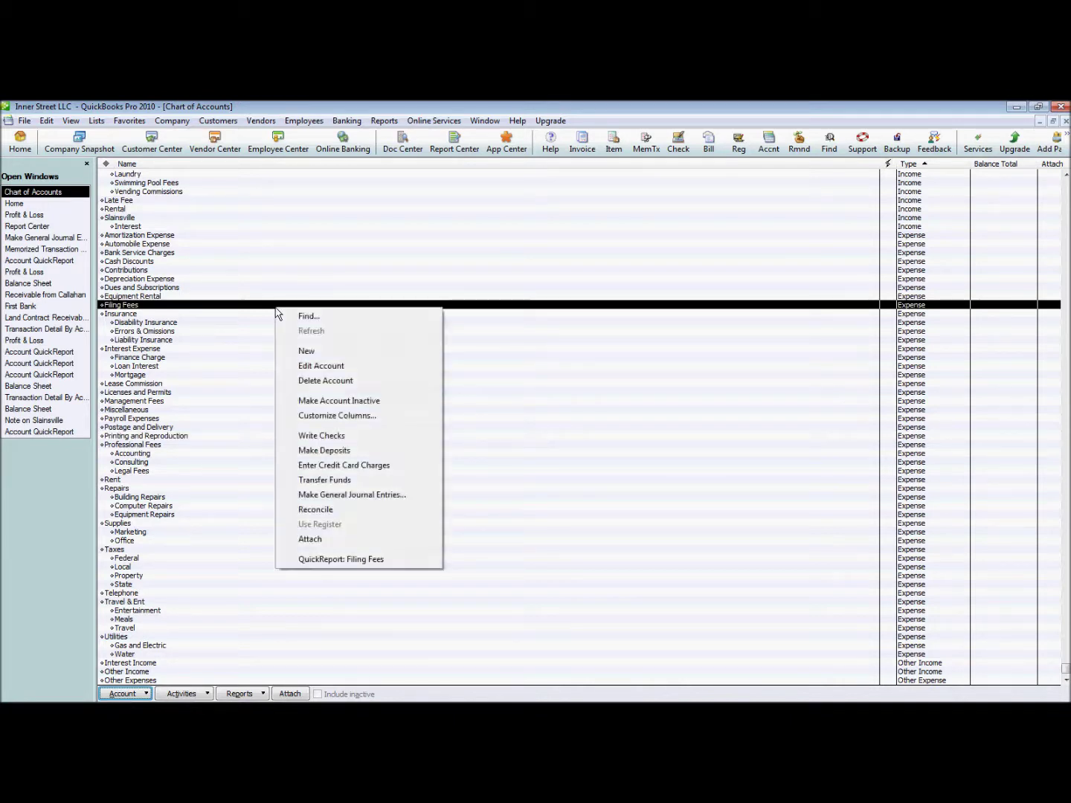
# Step: Create a new Expense account named IT Expense
pyautogui.click(302, 351)
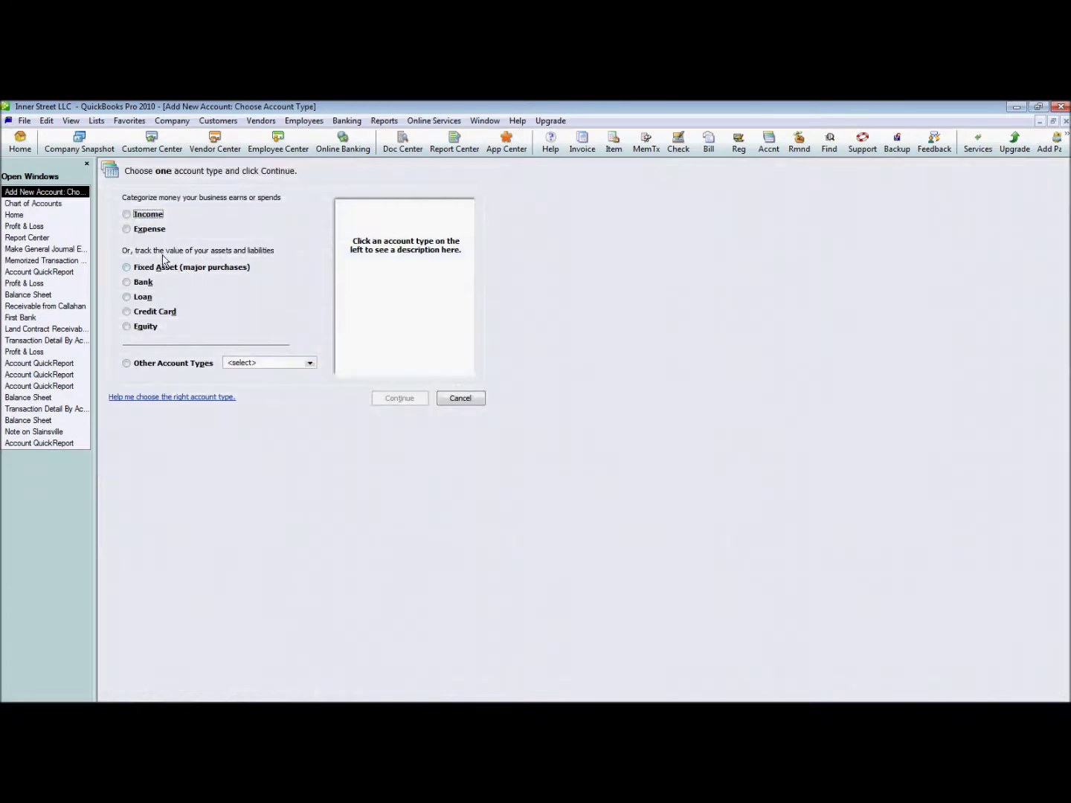
pyautogui.click(128, 231)
pyautogui.click(394, 399)
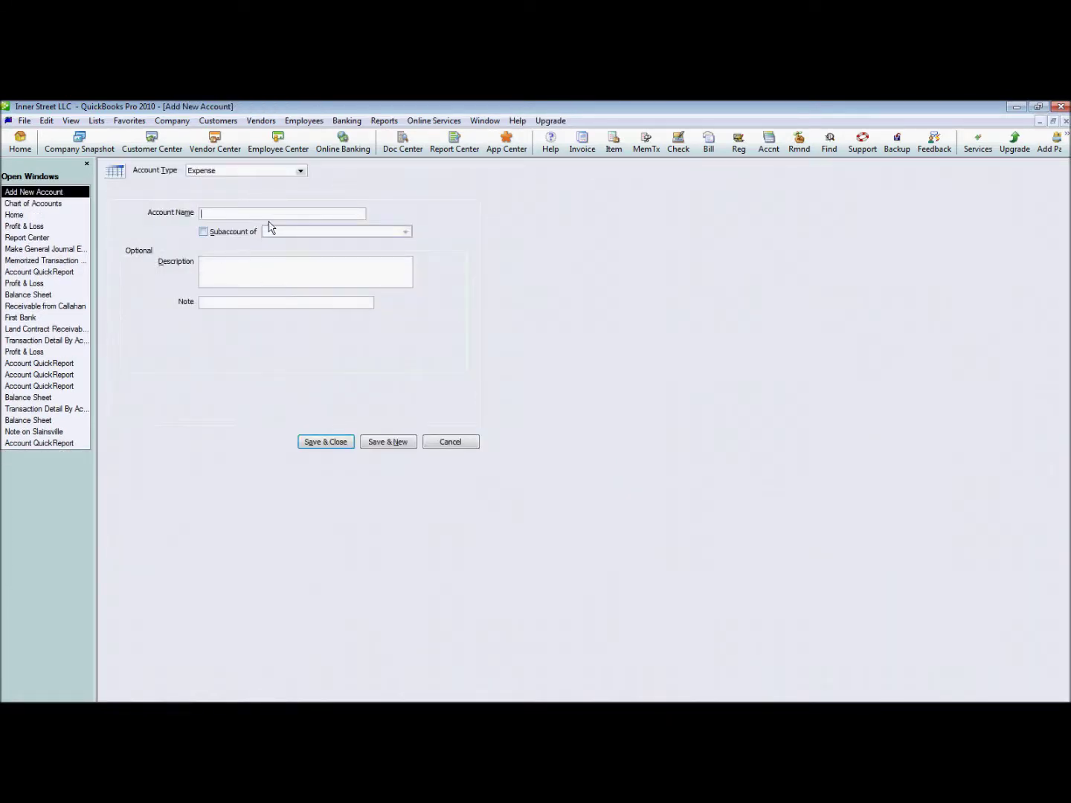
pyautogui.write('IT Expense')
pyautogui.click(324, 443)
# Step: Create an IT Support expense account as a subaccount of IT Expense
pyautogui.rightClick(262, 340)
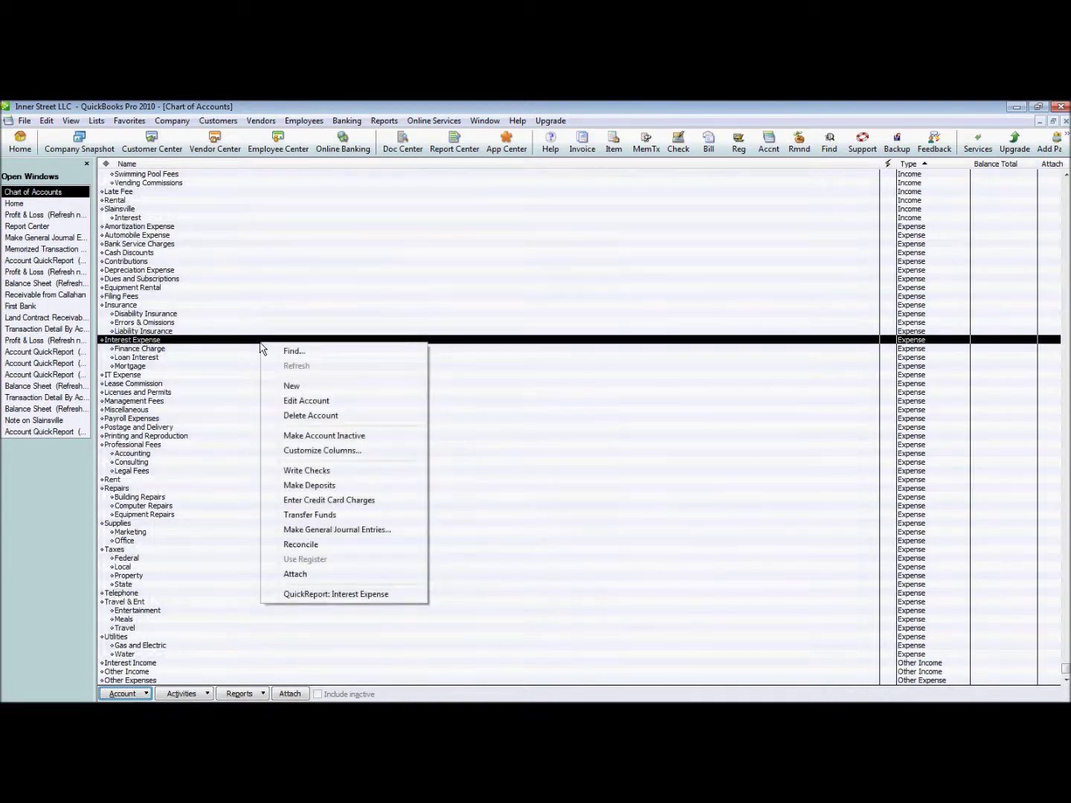
pyautogui.click(327, 388)
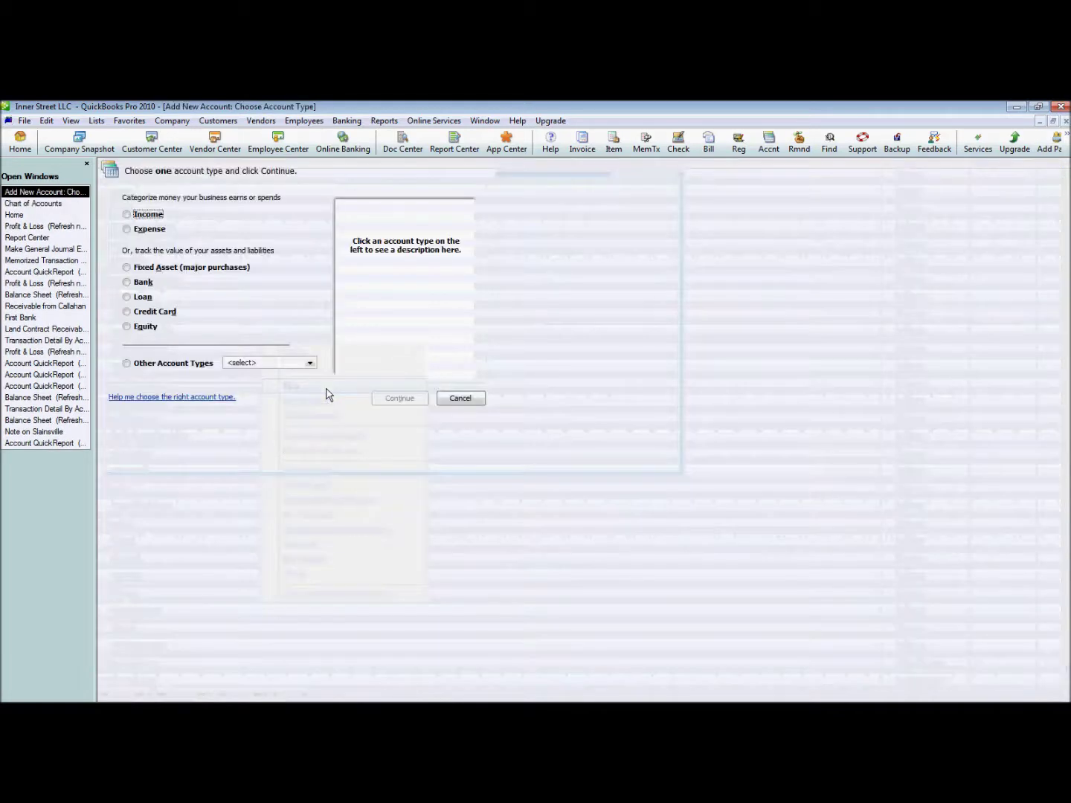
pyautogui.click(127, 228)
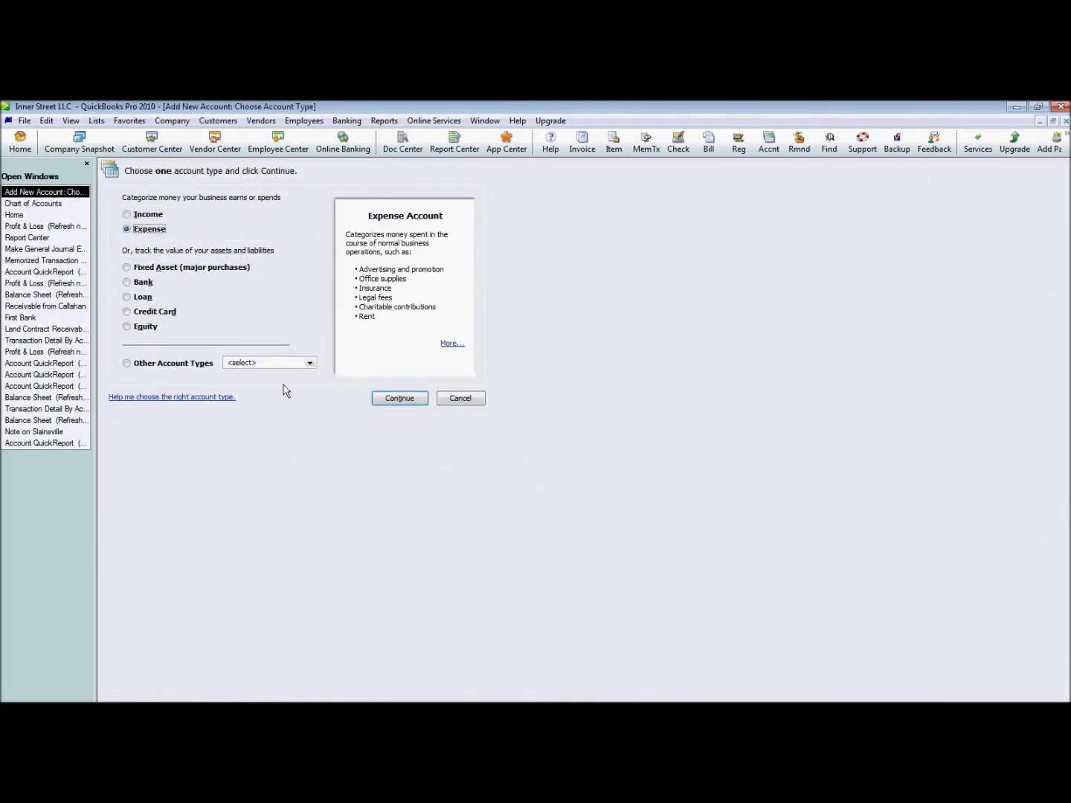
pyautogui.click(386, 402)
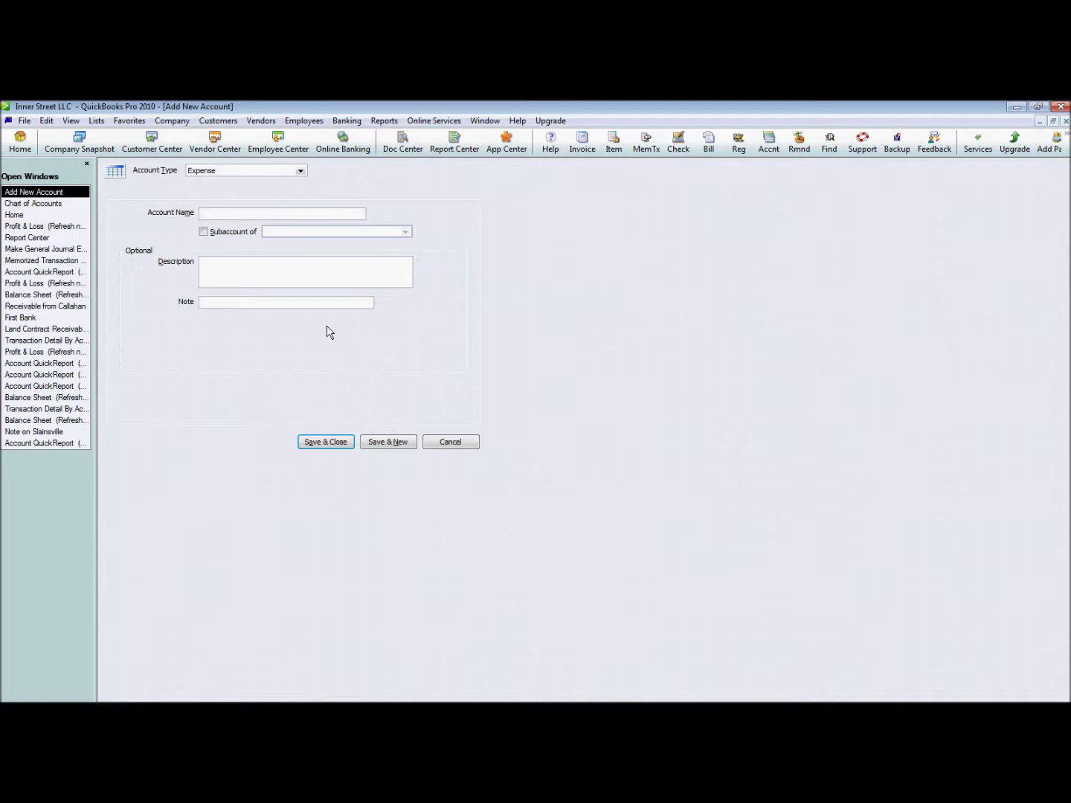
pyautogui.write('Su')
pyautogui.press('BackSpace')
pyautogui.press('BackSpace')
pyautogui.write('IT Support')
pyautogui.click(204, 232)
pyautogui.click(298, 234)
pyautogui.write('IT Expense')
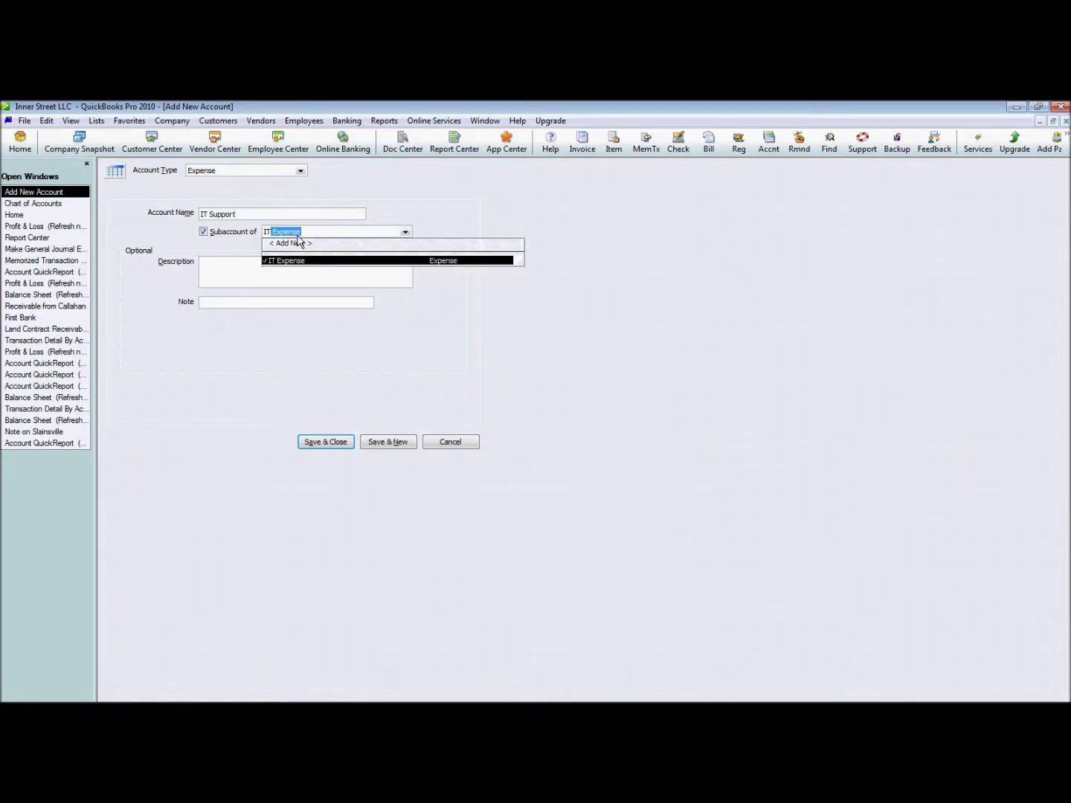
pyautogui.press('Tab')
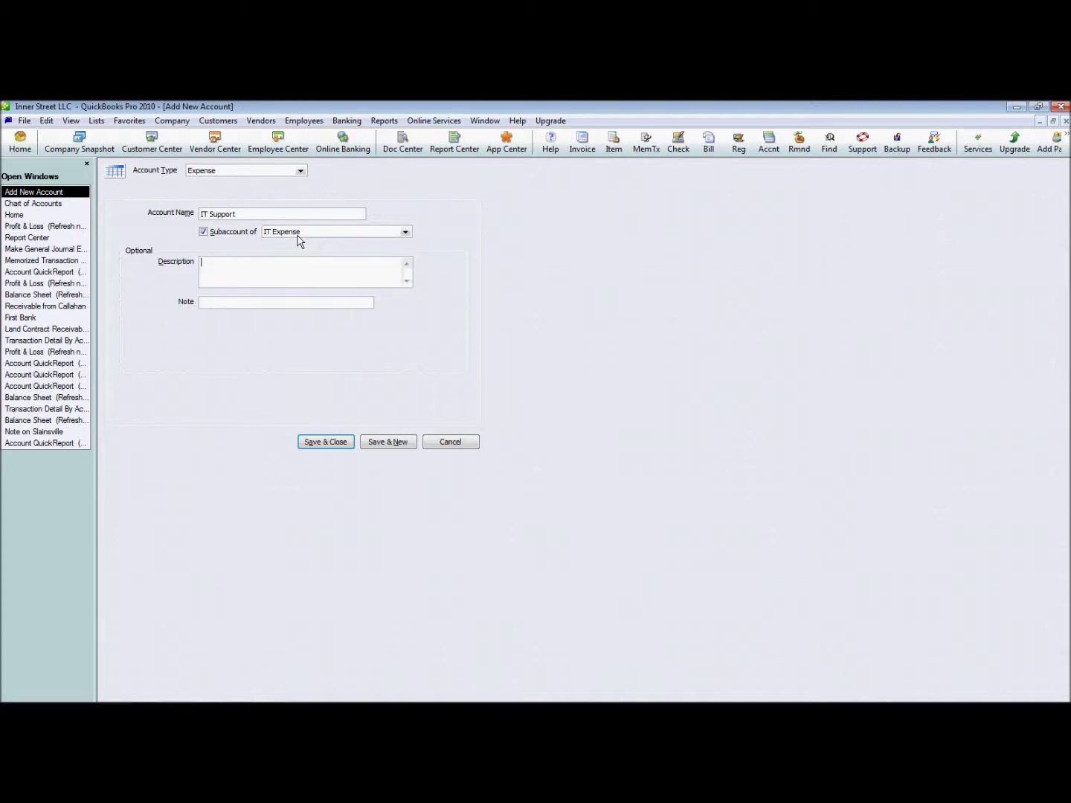
pyautogui.click(345, 445)
# Step: Create a Server Cost expense account as a subaccount of IT Expense
pyautogui.rightClick(214, 369)
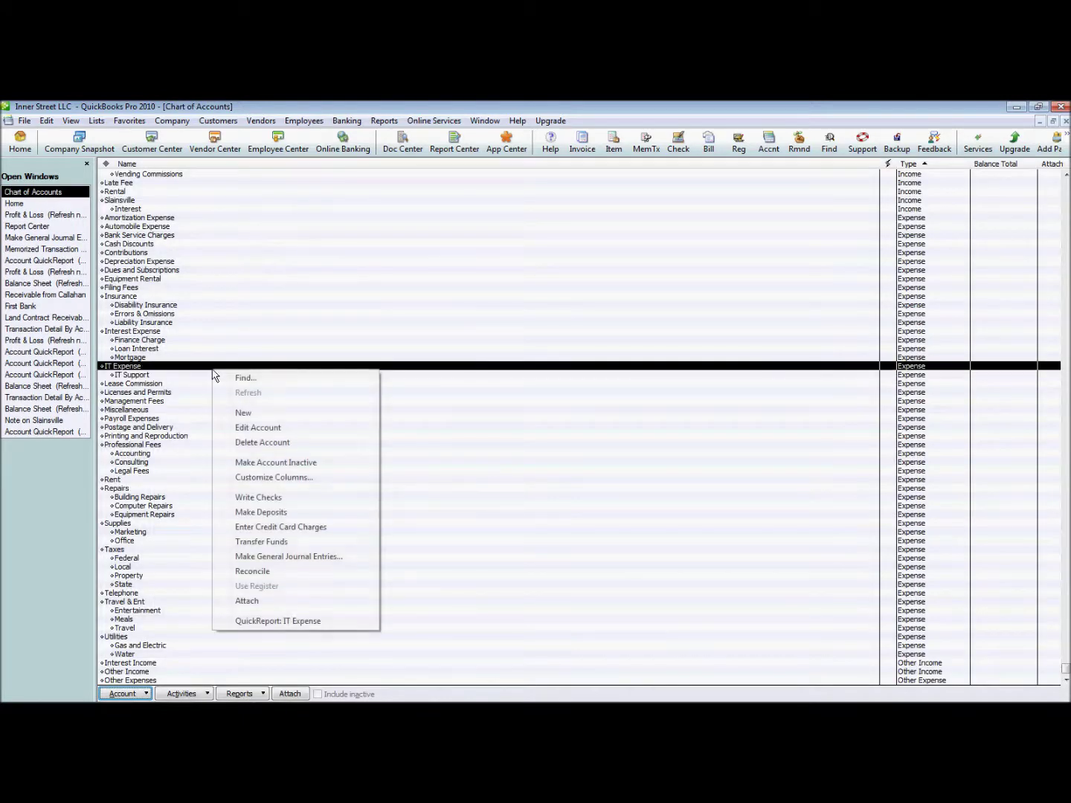
pyautogui.click(271, 415)
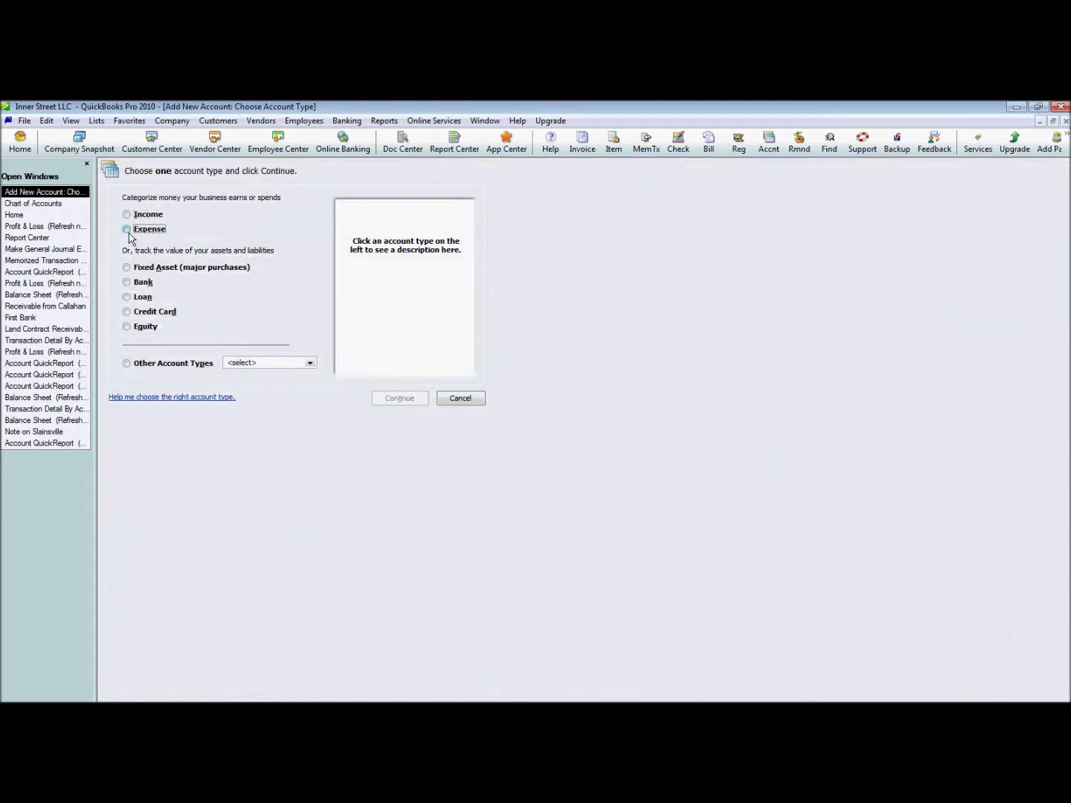
pyautogui.click(127, 232)
pyautogui.click(378, 399)
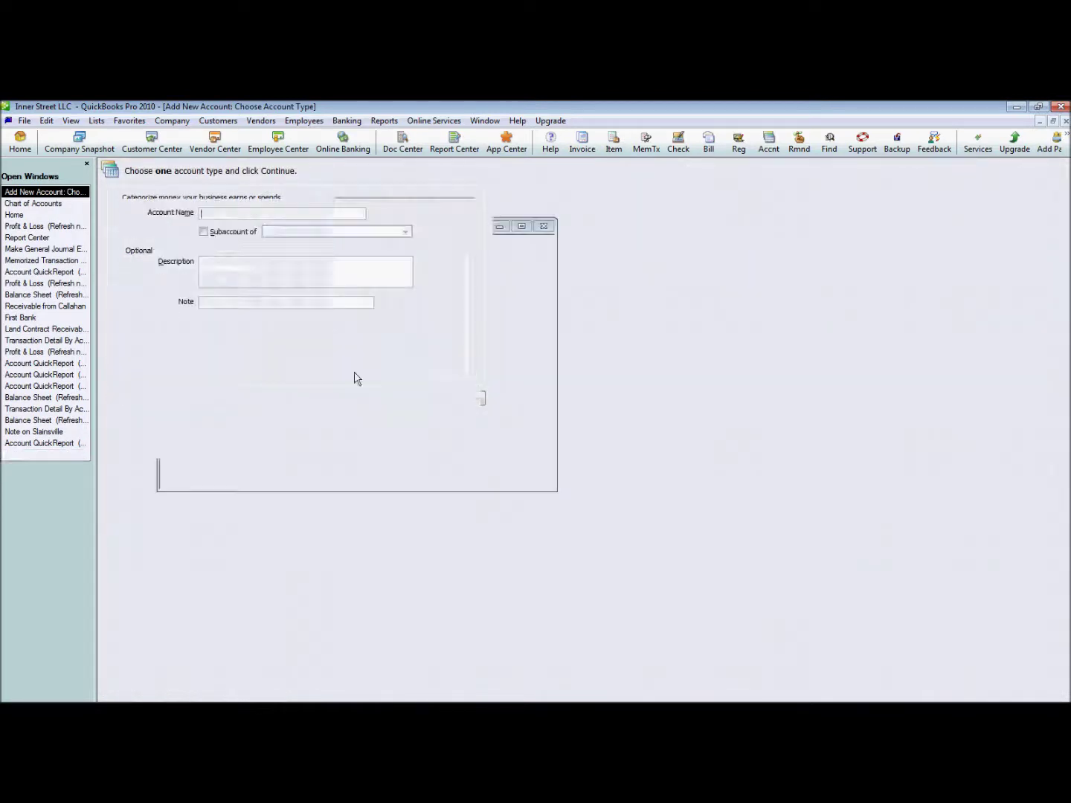
pyautogui.write('Serv')
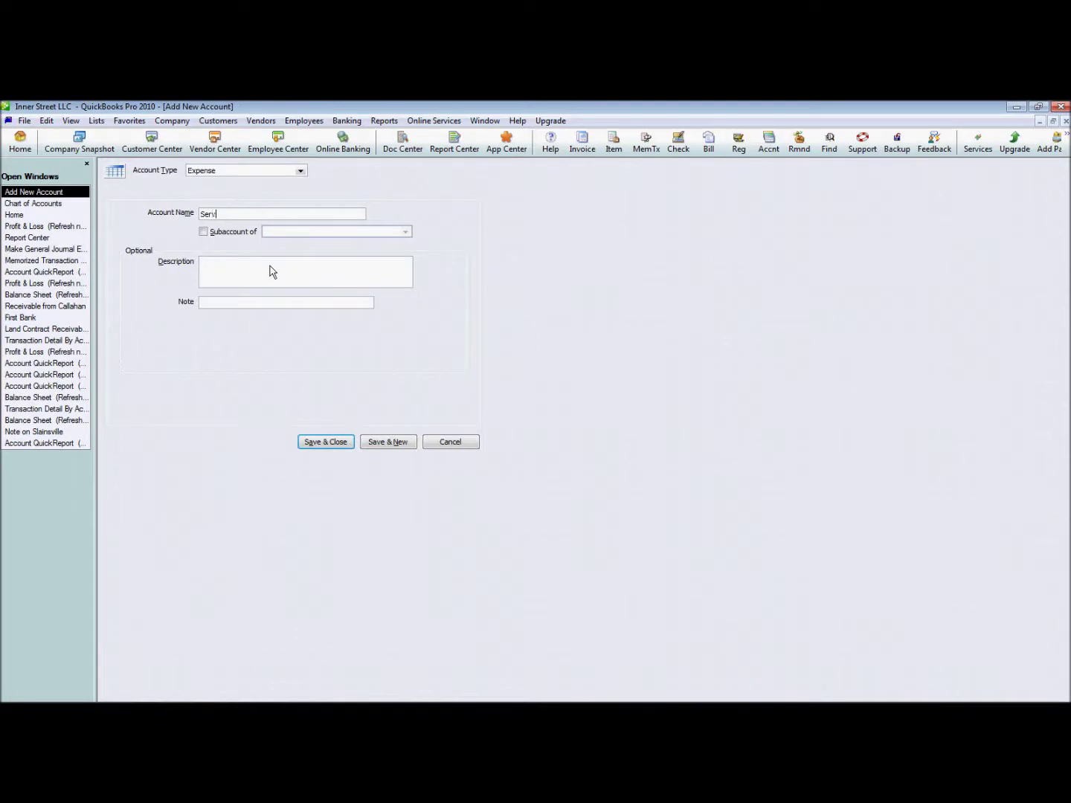
pyautogui.write('er Cost')
pyautogui.click(202, 232)
pyautogui.write('IT')
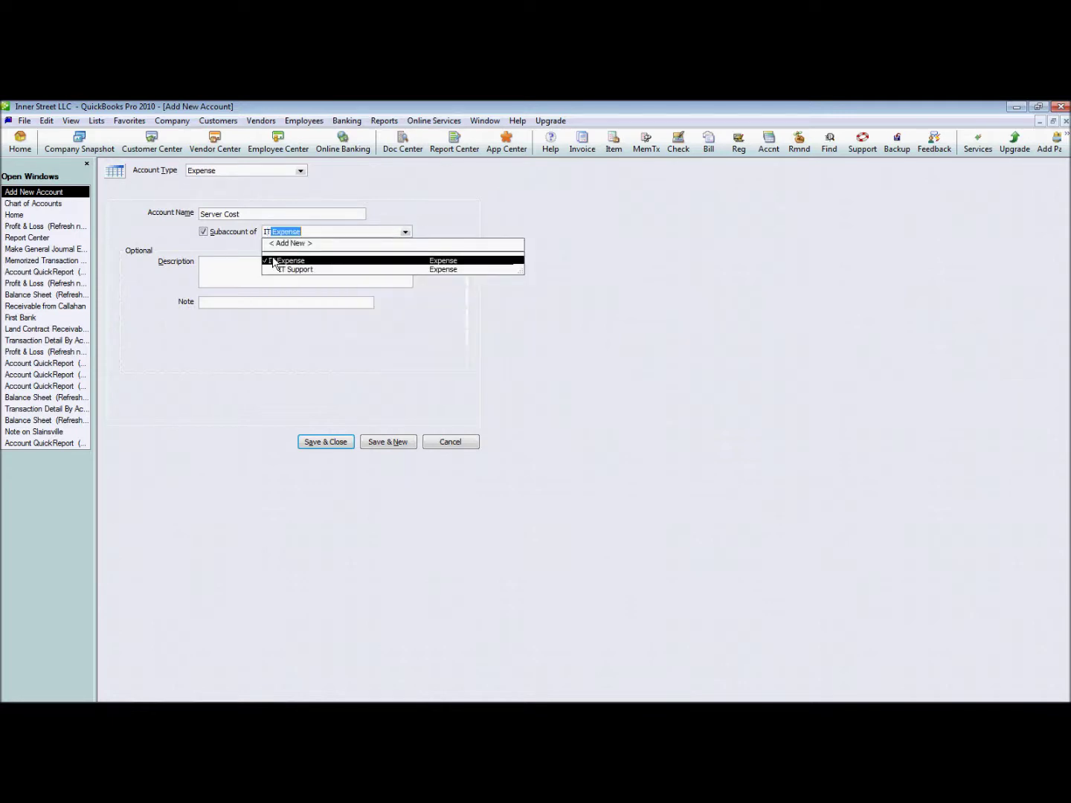
pyautogui.click(283, 261)
pyautogui.click(321, 442)
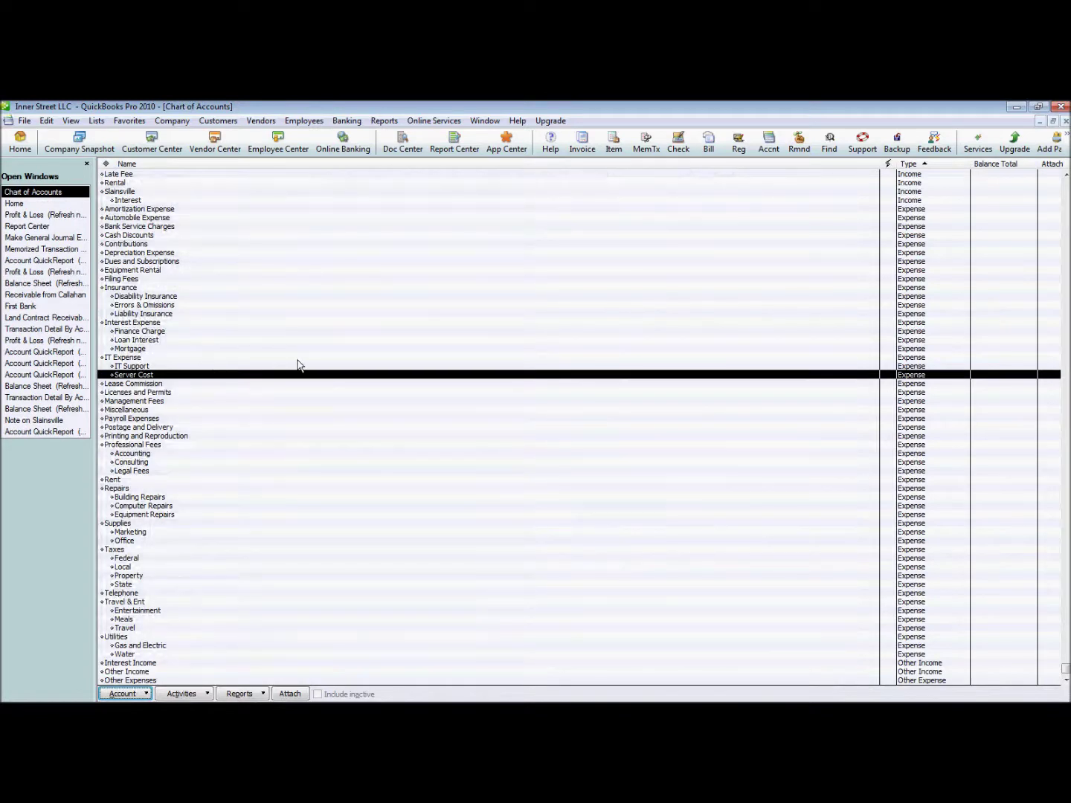
# Step: Select the IT Expense parent account in the Chart of Accounts
pyautogui.click(183, 363)
pyautogui.click(164, 376)
pyautogui.click(154, 358)
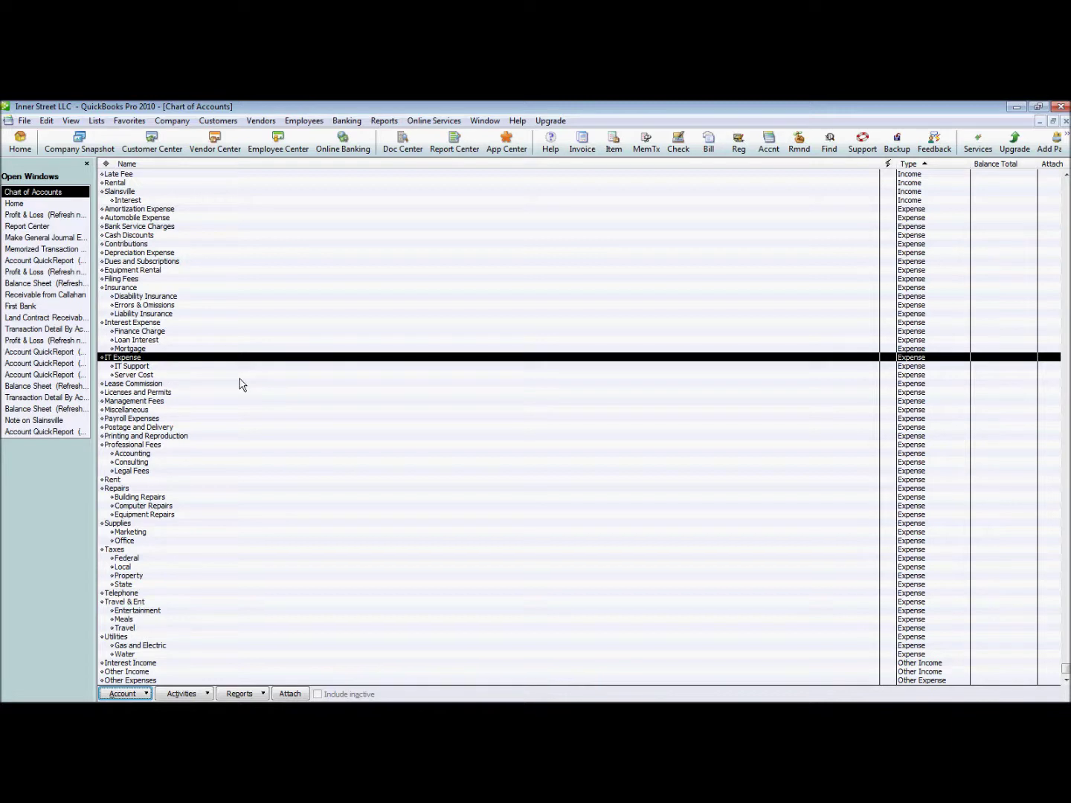
# Step: Open Make General Journal Entries and credit First Bank 200.00 on the first line
pyautogui.click(171, 122)
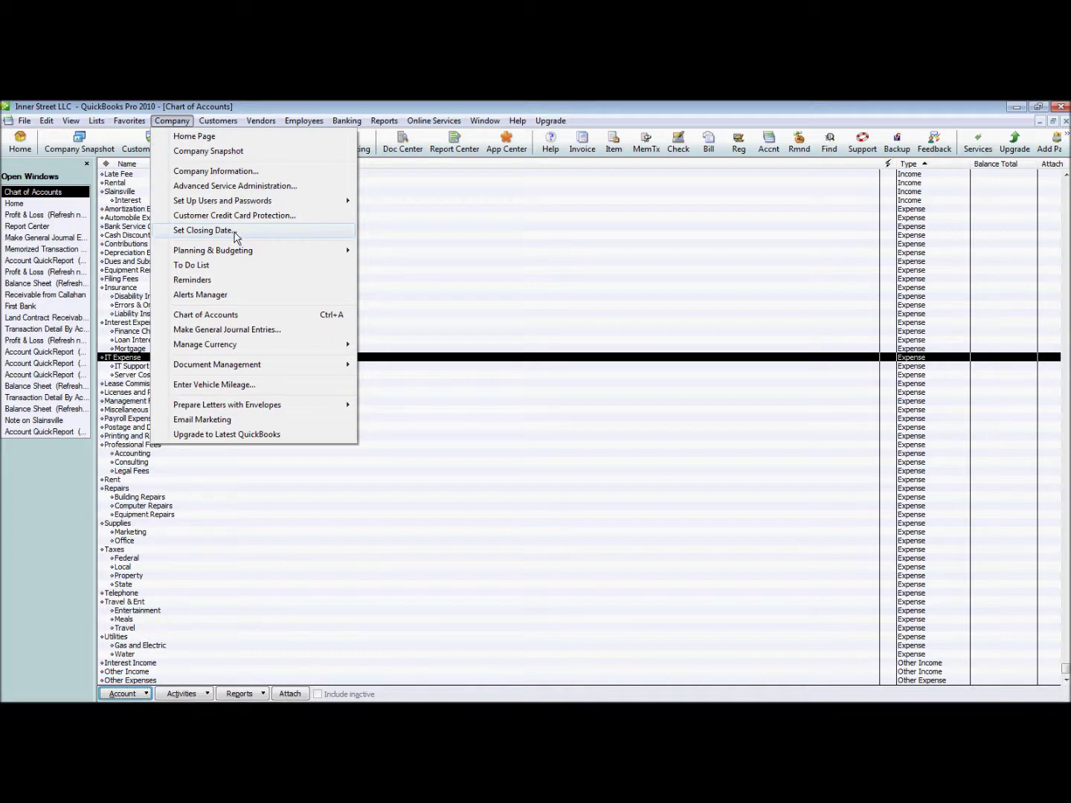
pyautogui.click(252, 329)
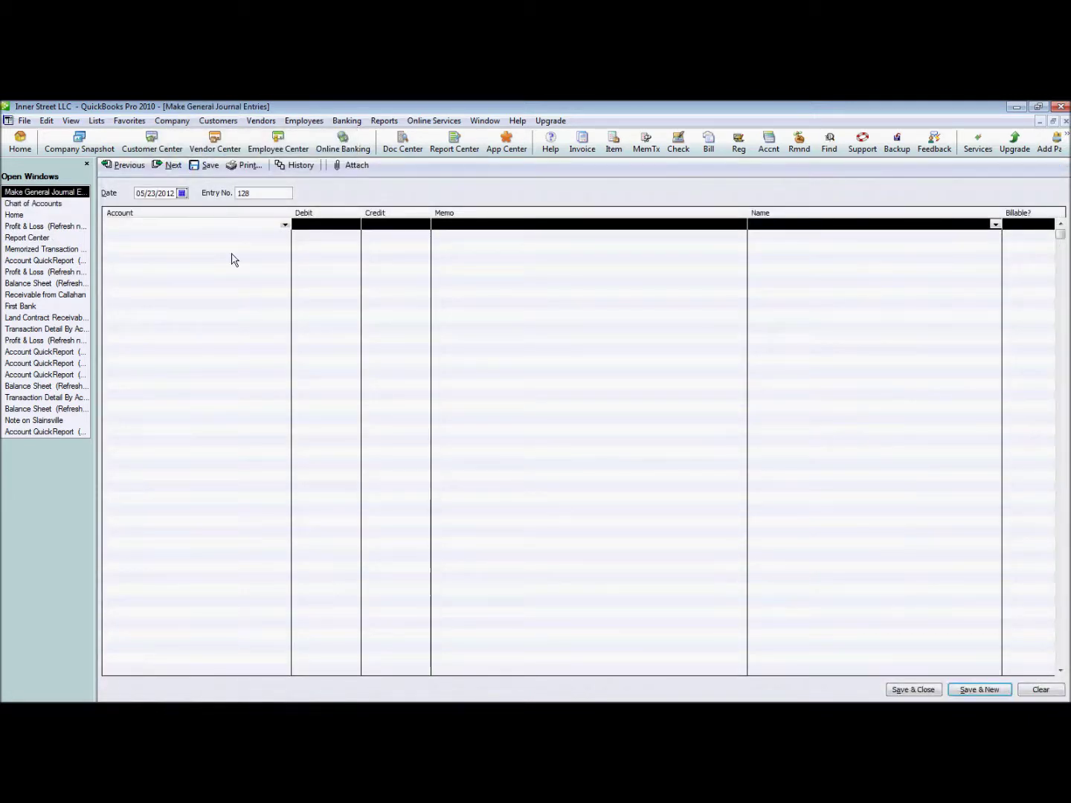
pyautogui.write('First Bank')
pyautogui.press('Tab')
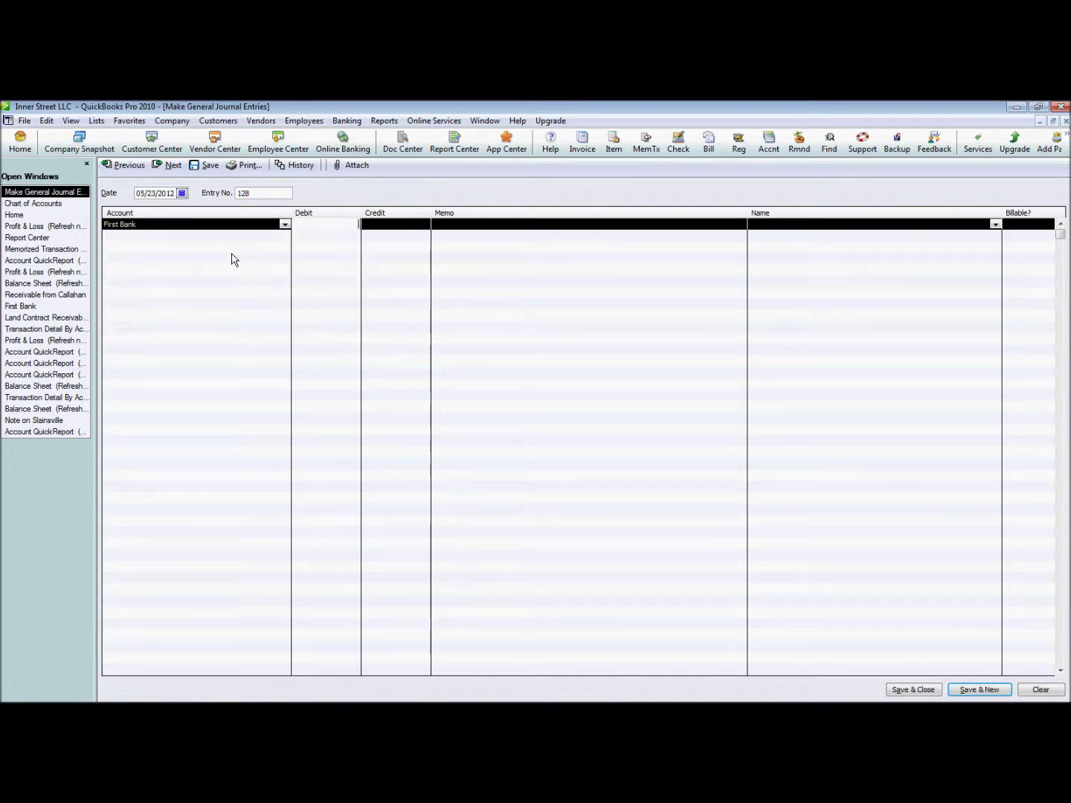
pyautogui.press('Tab')
pyautogui.write('200')
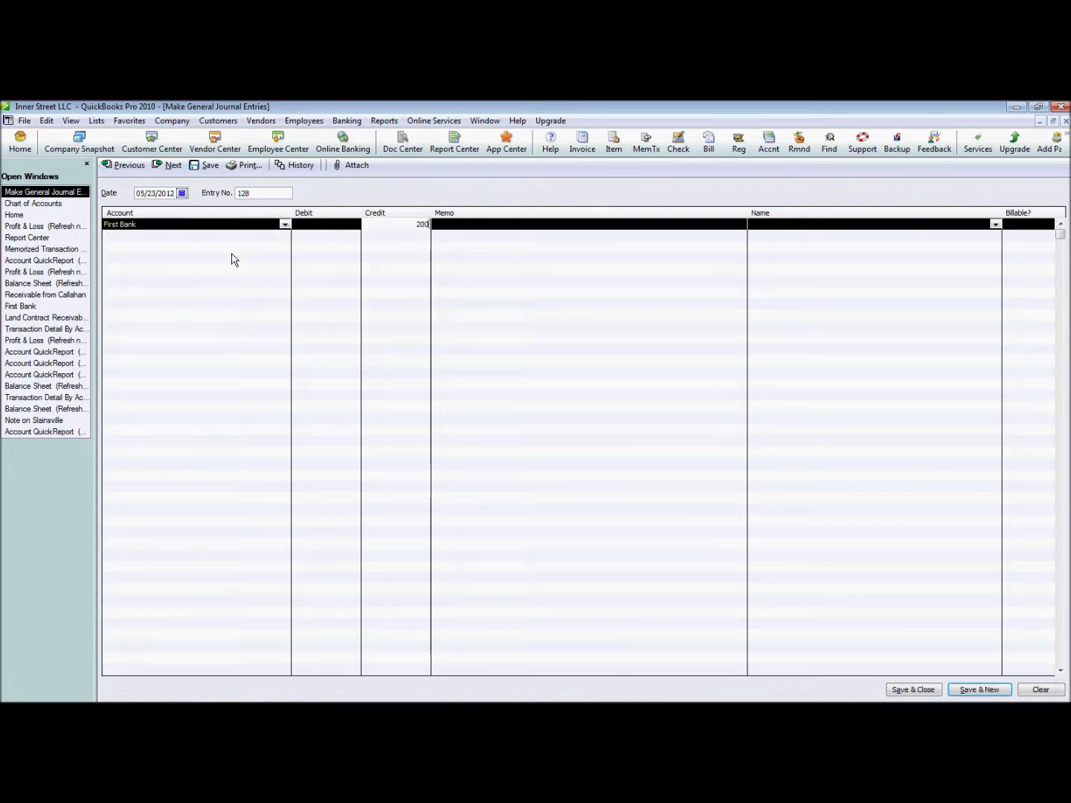
pyautogui.press('Tab')
pyautogui.press('Tab')
pyautogui.press('Tab')
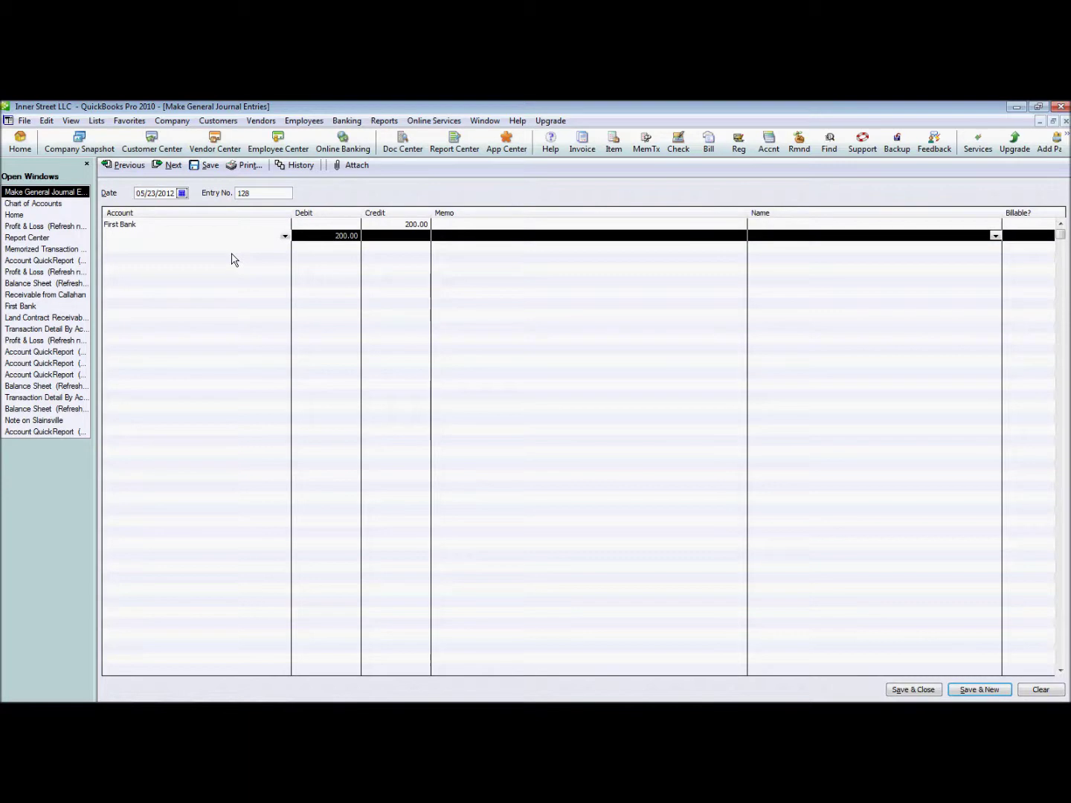
# Step: Debit IT Expense:Server Cost 150.00 and IT Expense:IT Support 50.00, then save the entry
pyautogui.write('Server Cost')
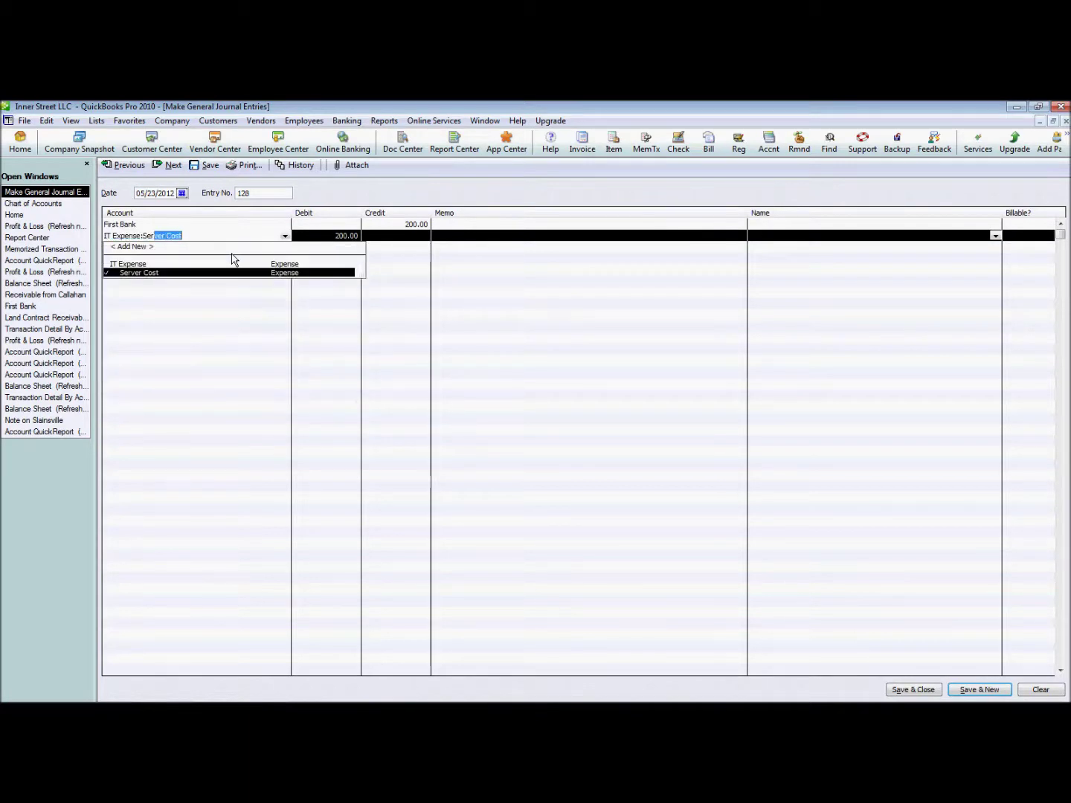
pyautogui.press('Tab')
pyautogui.write('150')
pyautogui.press('Tab')
pyautogui.press('Tab')
pyautogui.press('Tab')
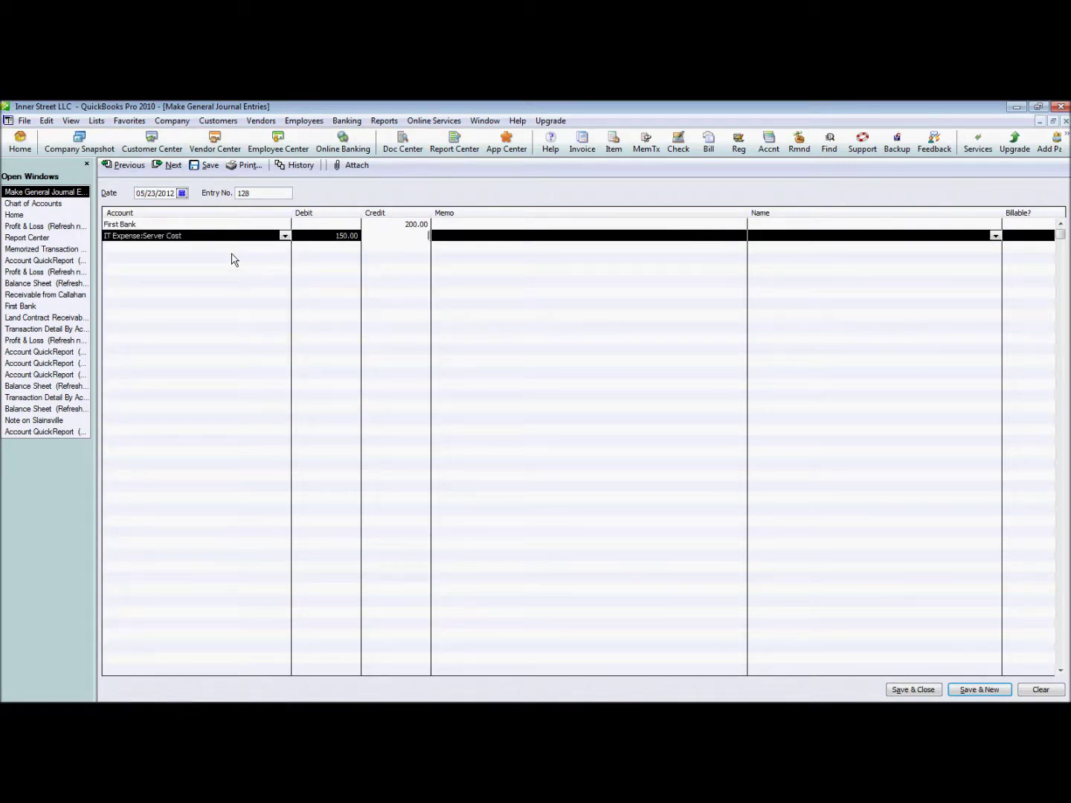
pyautogui.press('Tab')
pyautogui.write('Sup')
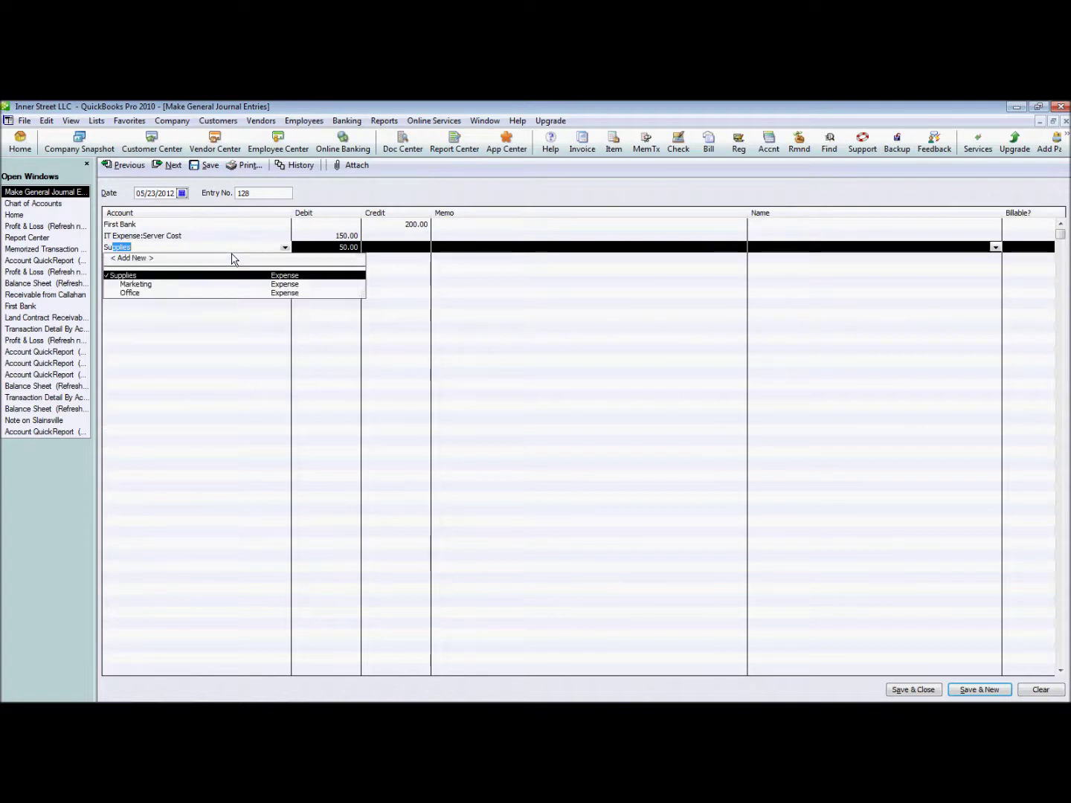
pyautogui.press('BackSpace')
pyautogui.press('BackSpace')
pyautogui.press('BackSpace')
pyautogui.press('BackSpace')
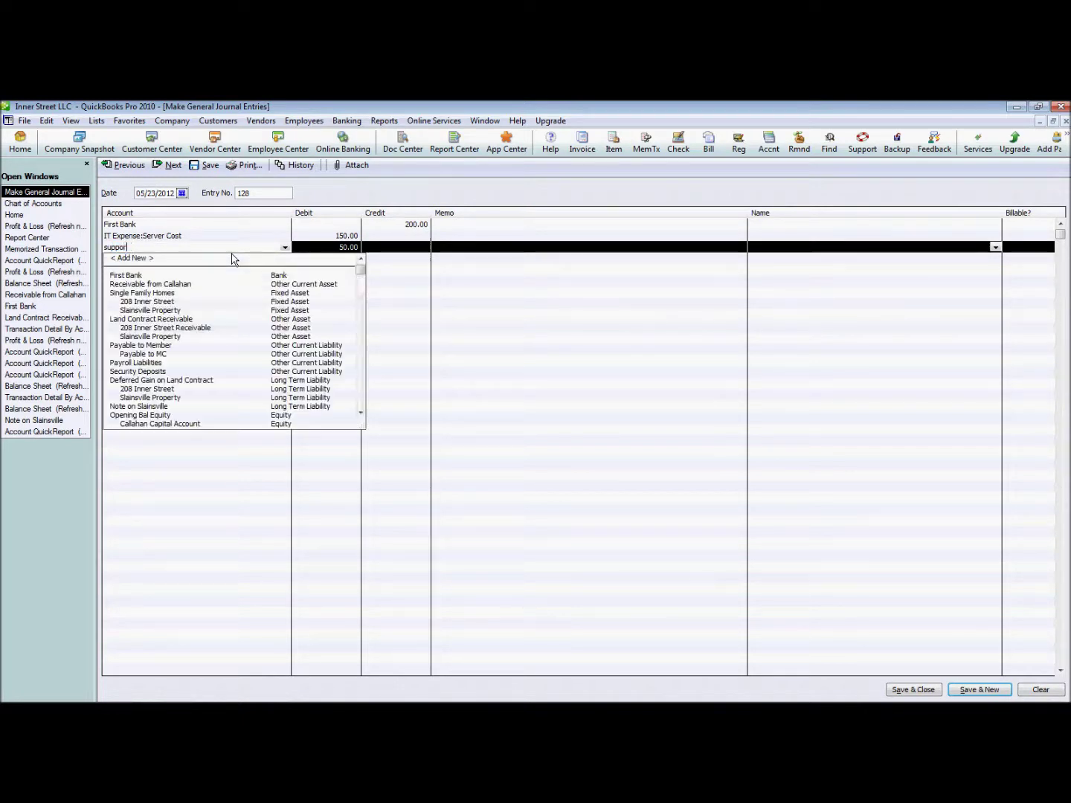
pyautogui.write('IT Expense')
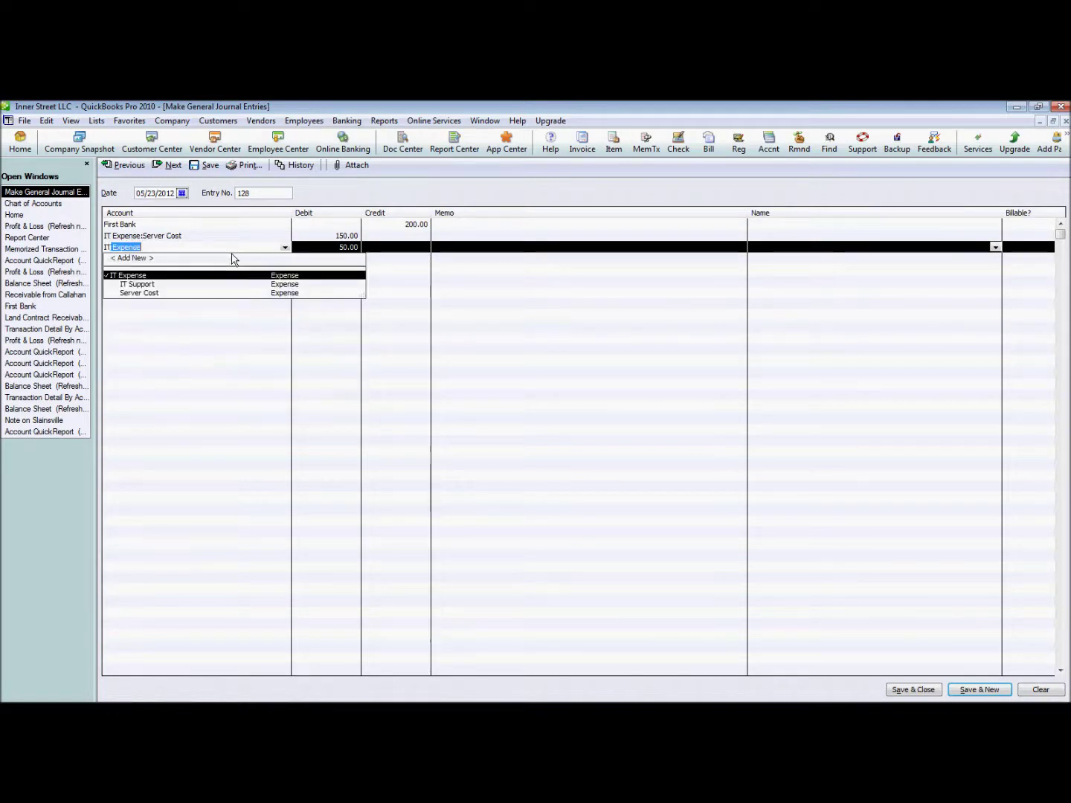
pyautogui.click(181, 287)
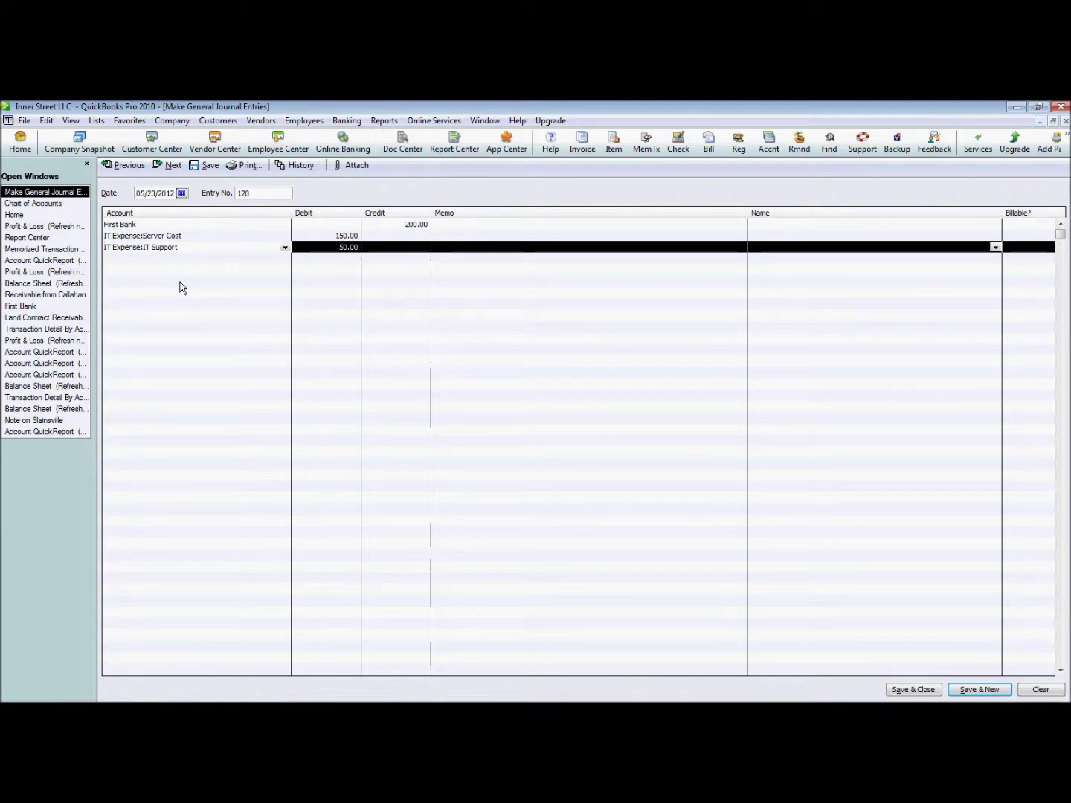
pyautogui.press('Return')
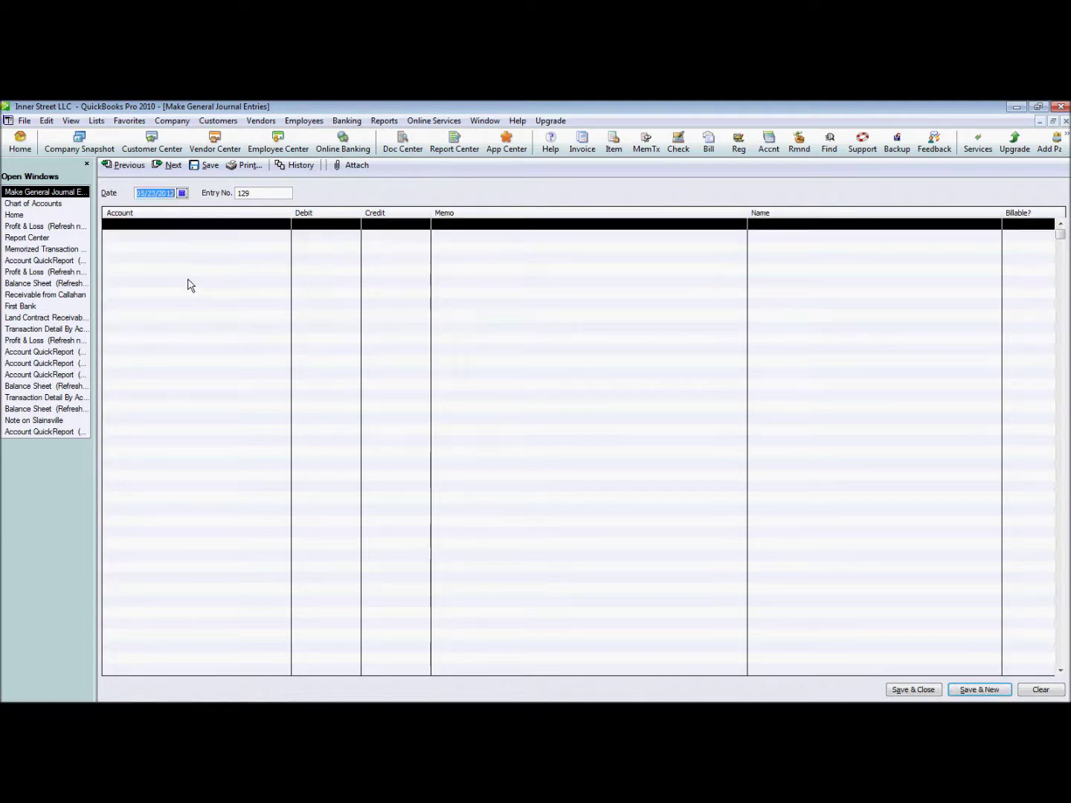
# Step: Bring up the Profit & Loss report and refresh it to include journal entry 128
pyautogui.click(75, 226)
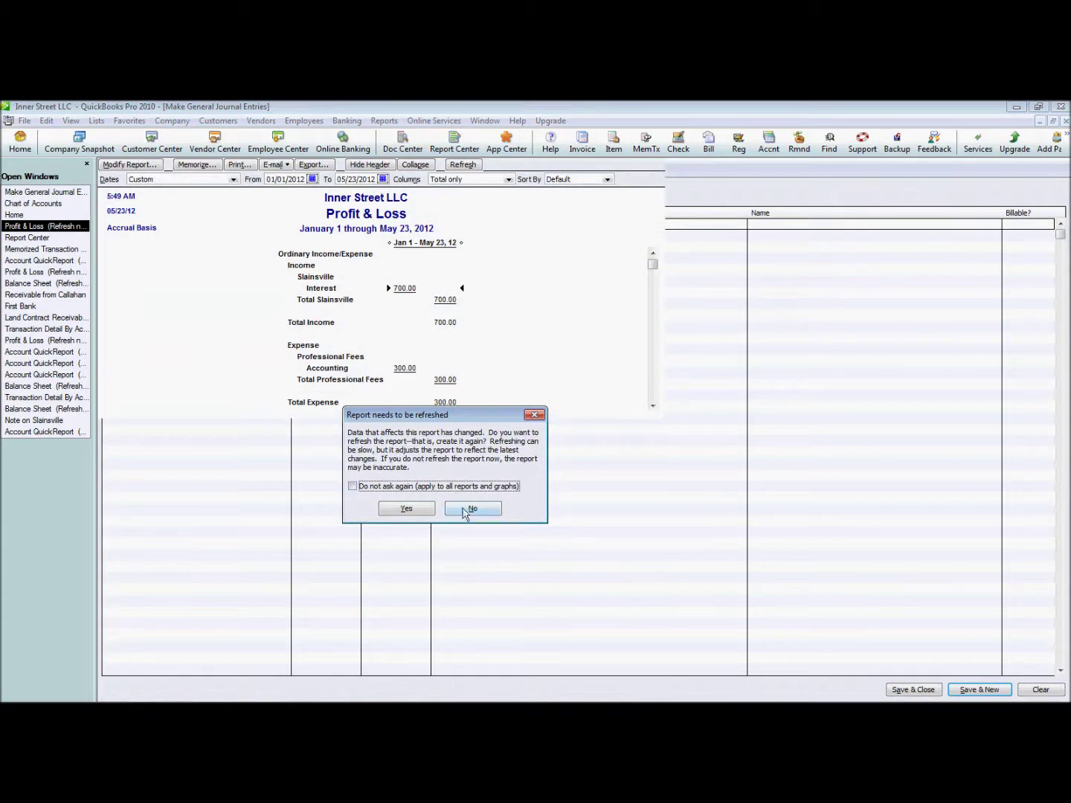
pyautogui.click(419, 513)
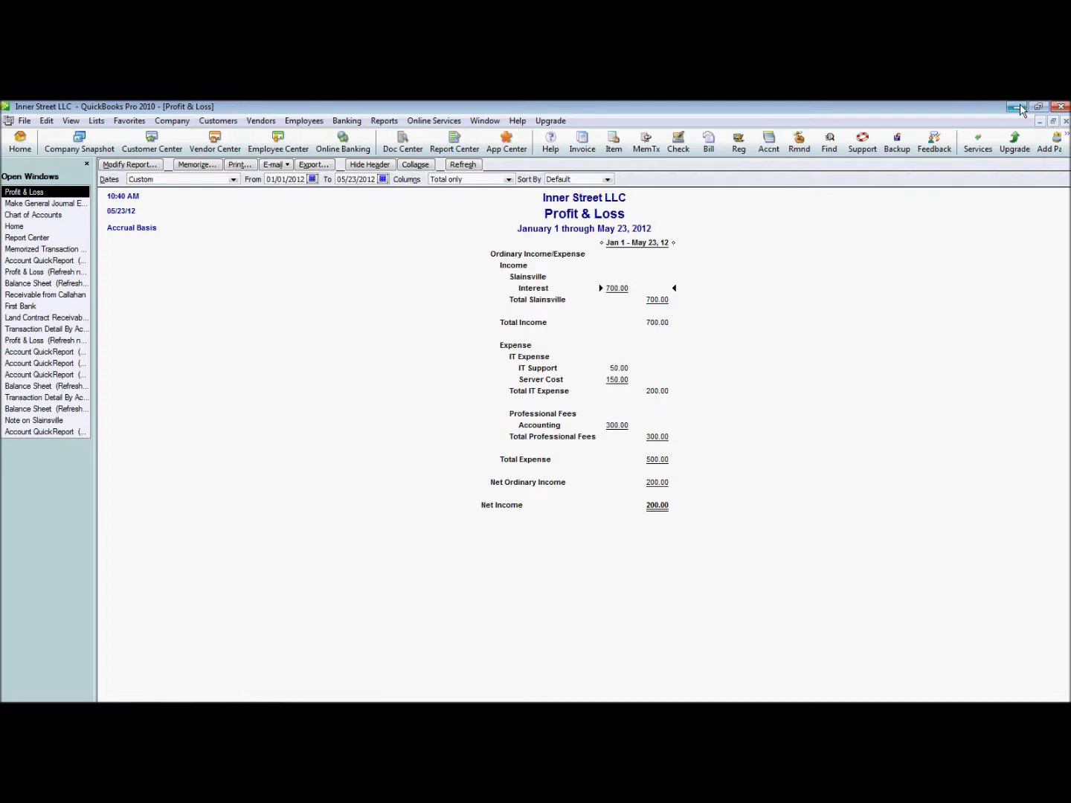
# Step: Switch to QuickBooks Online and scroll the Chart of Accounts to 6100 Car/Truck Expense and its subaccounts
pyautogui.hotkey('alt', 'Tab')
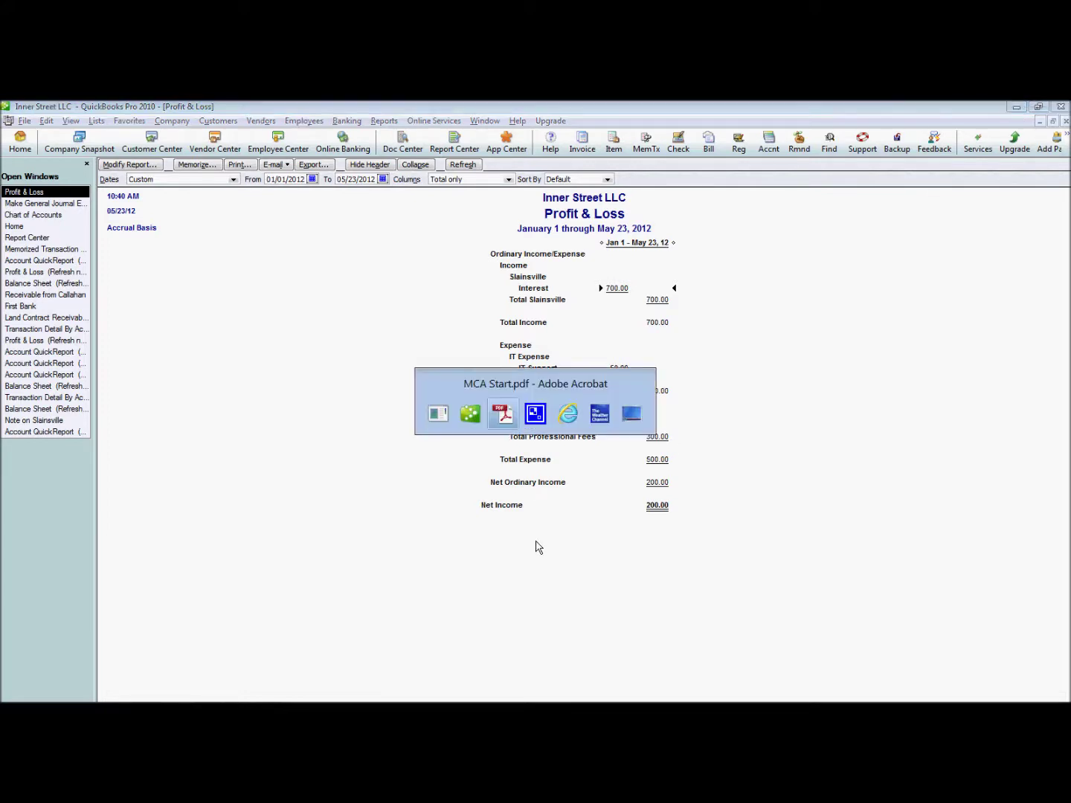
pyautogui.hotkey('alt', 'Tab')
pyautogui.hotkey('alt', 'Tab')
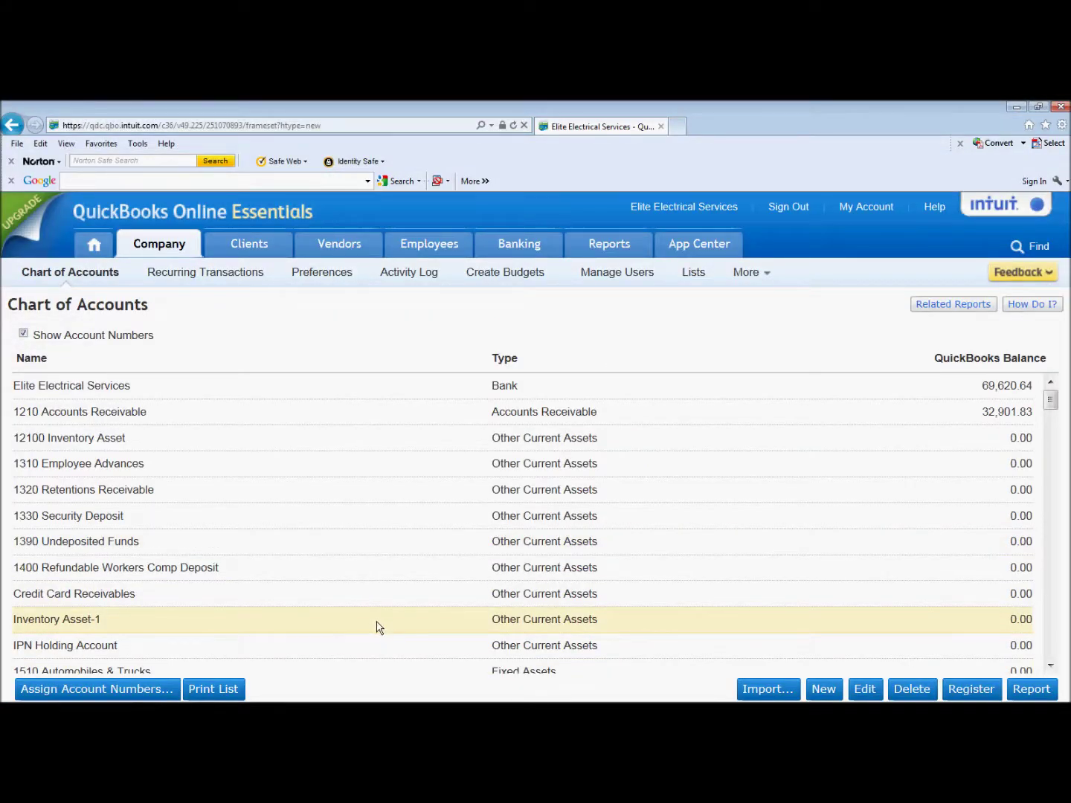
pyautogui.scroll(-3, 377, 626)
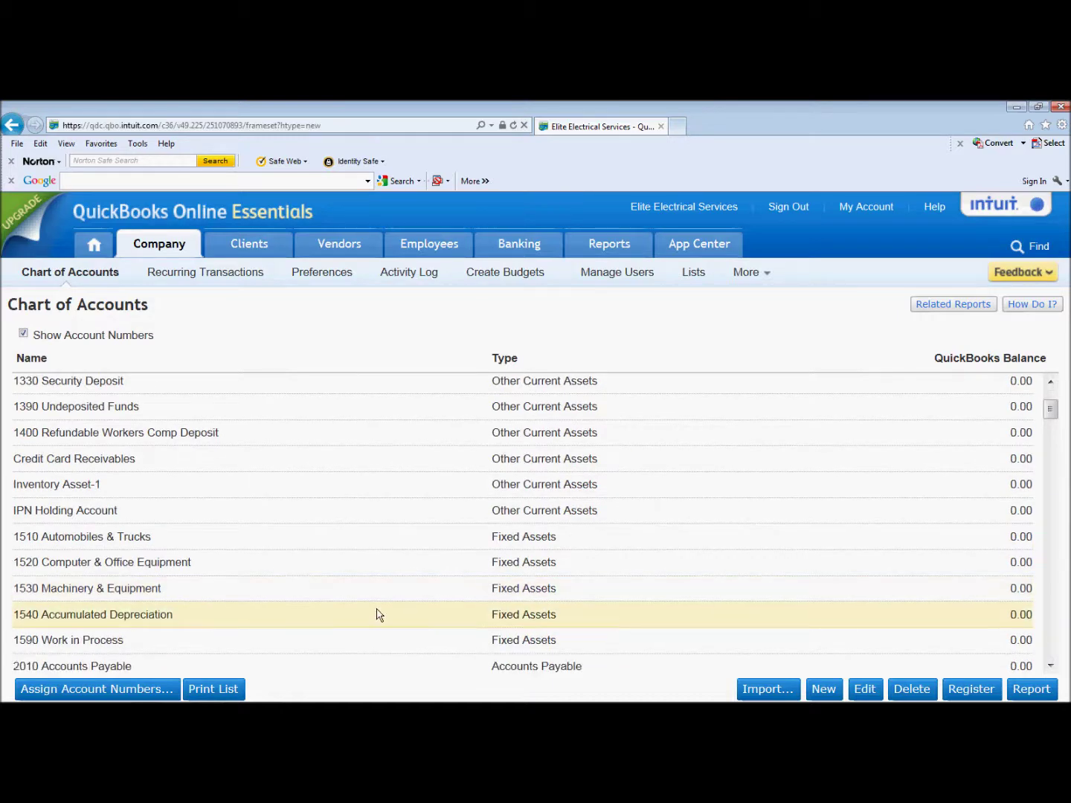
pyautogui.scroll(-1, 377, 614)
pyautogui.scroll(-2, 377, 614)
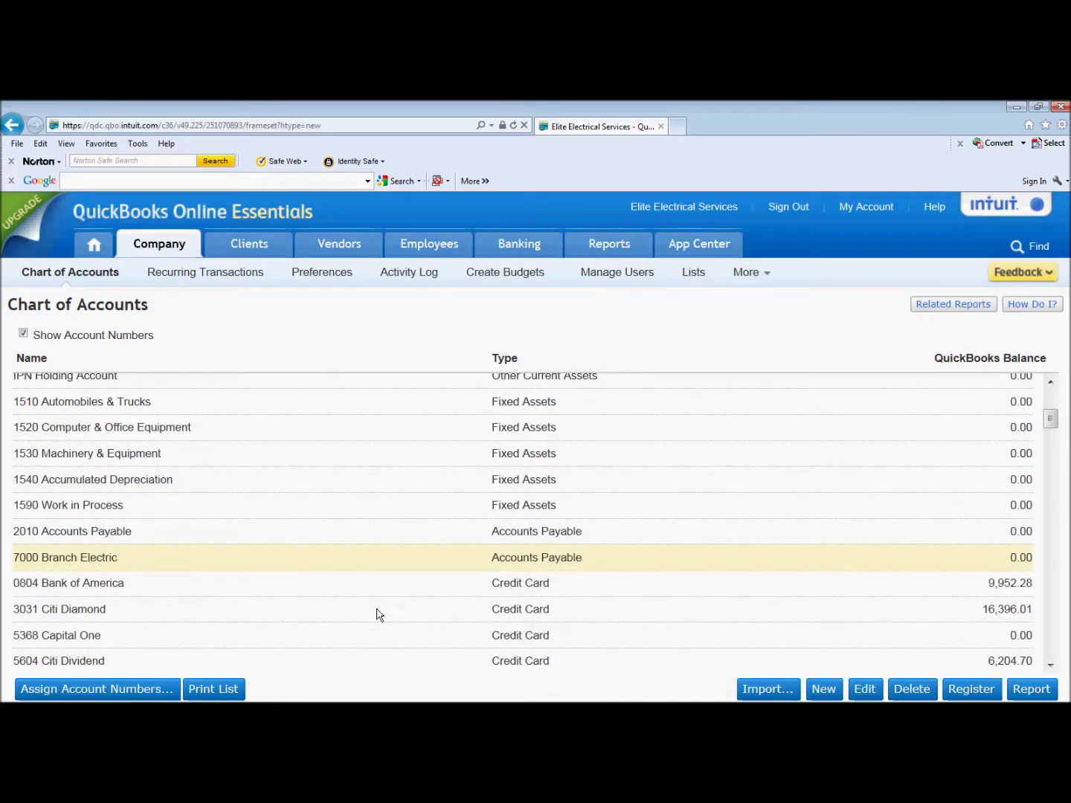
pyautogui.scroll(-15, 358, 614)
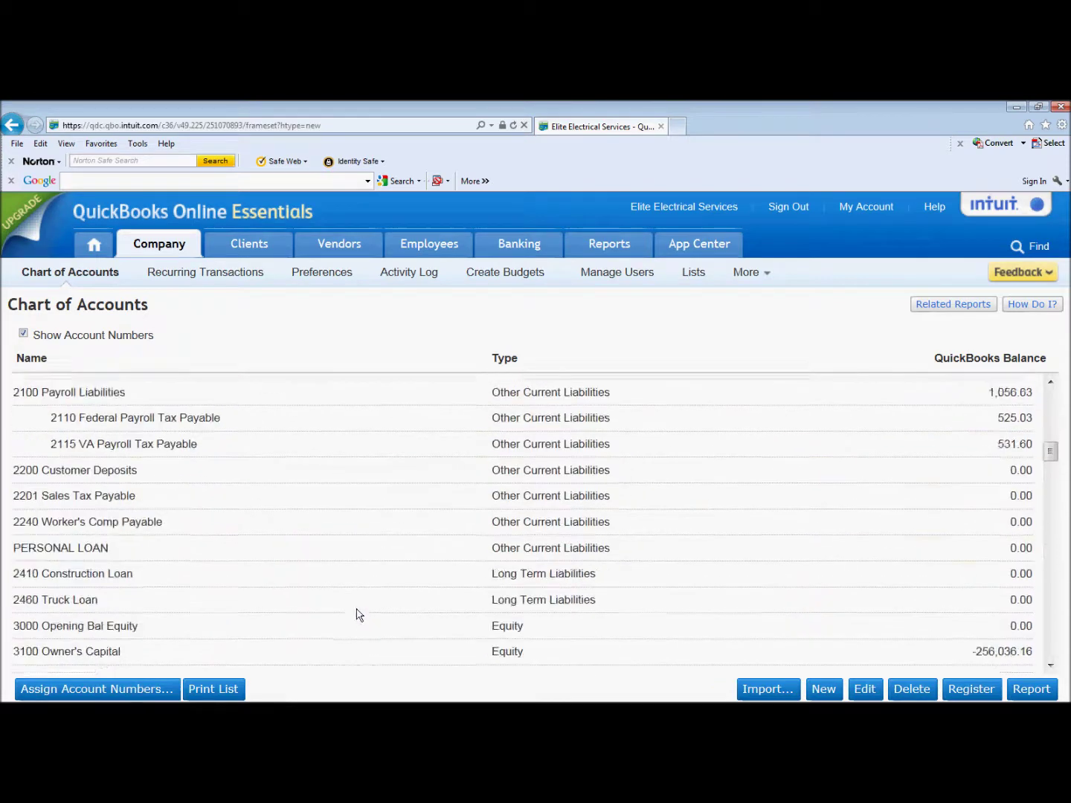
pyautogui.scroll(-3, 358, 614)
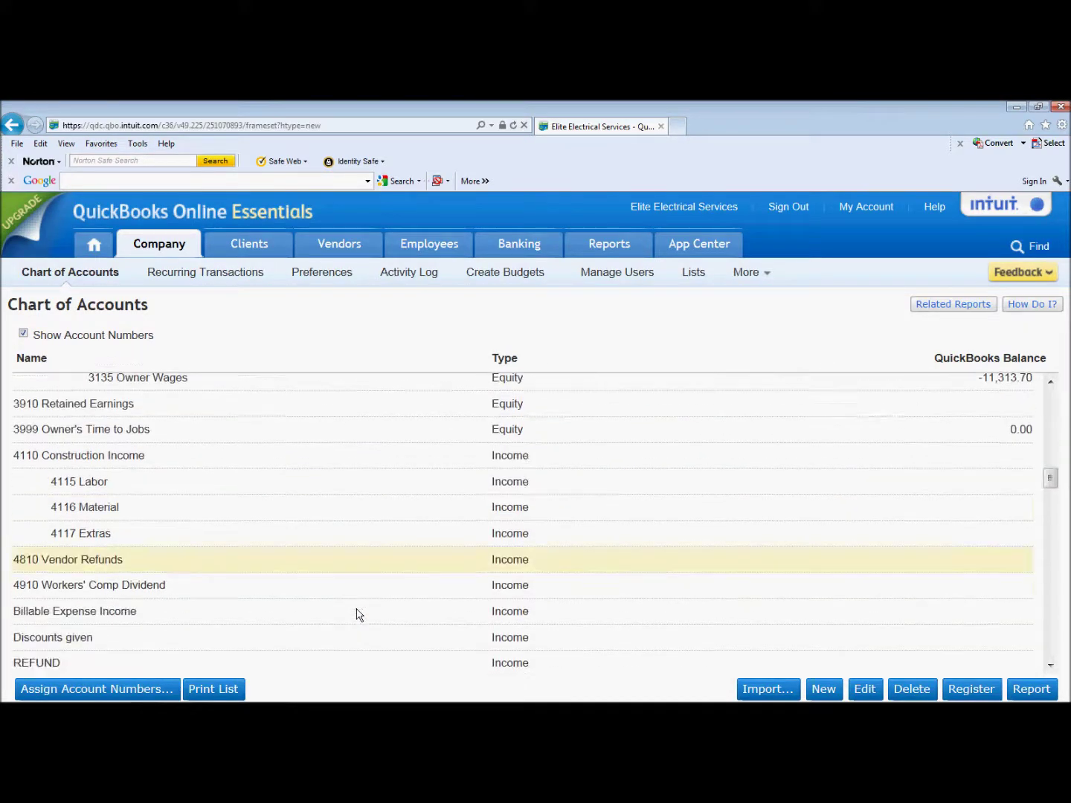
pyautogui.scroll(-2, 358, 615)
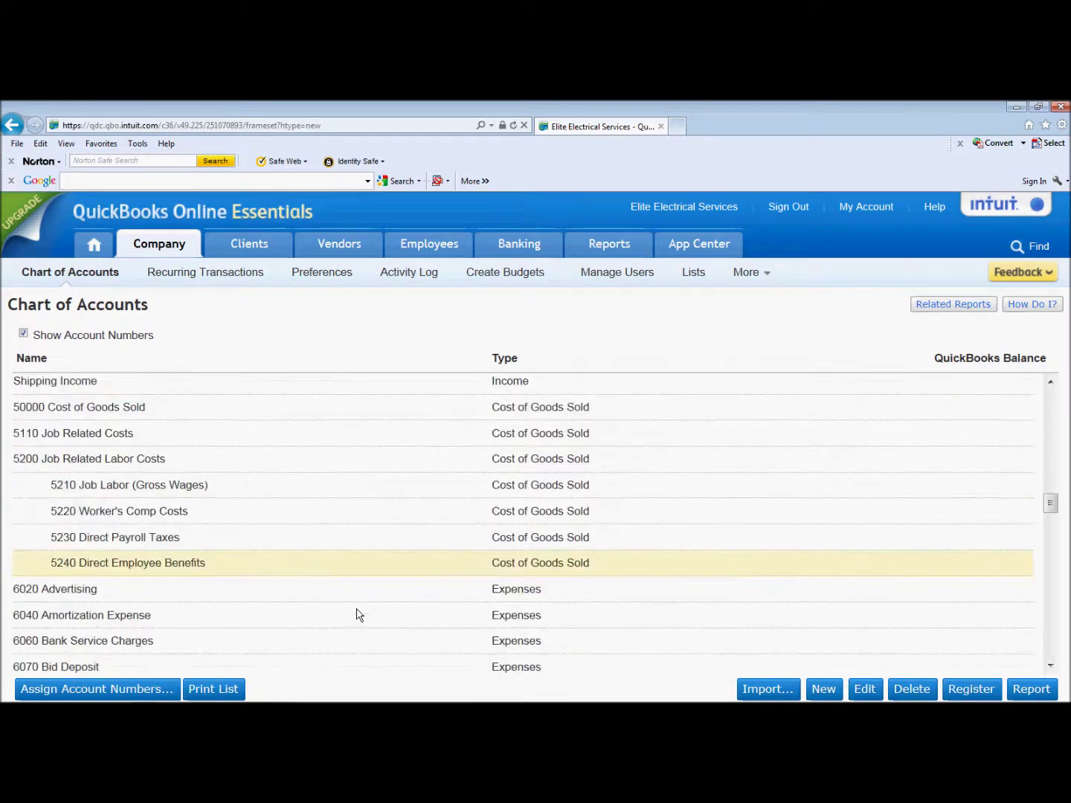
pyautogui.scroll(-1, 359, 614)
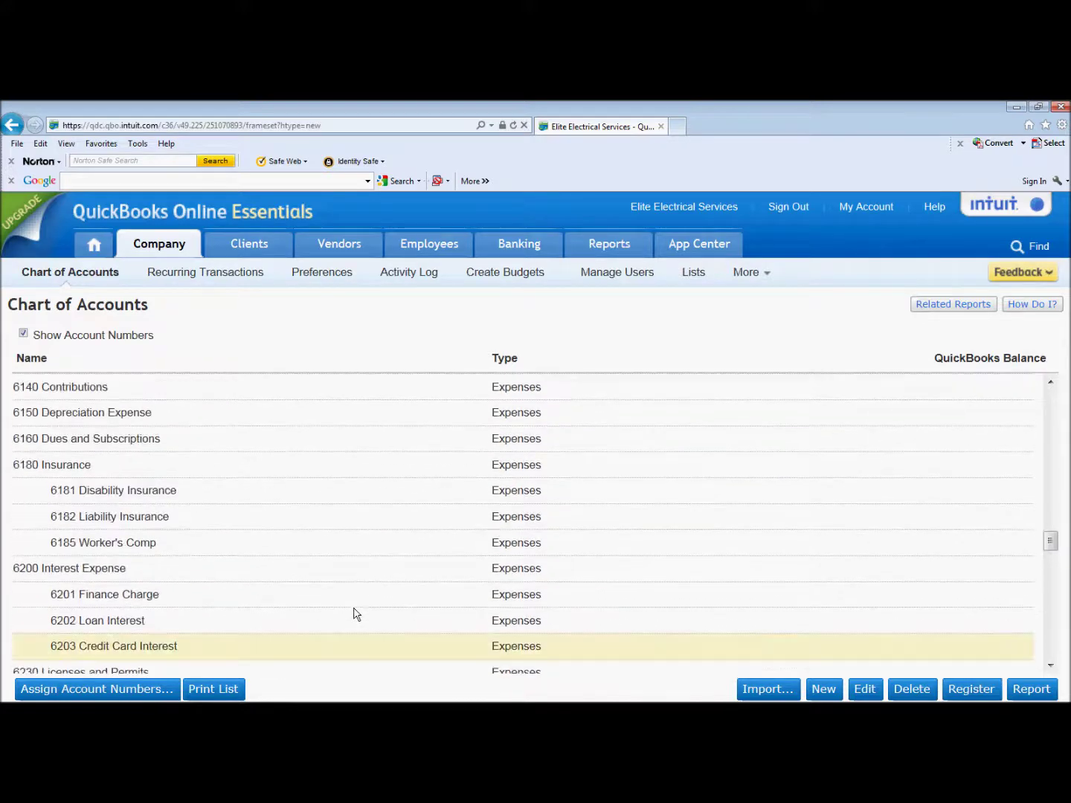
pyautogui.scroll(6, 355, 613)
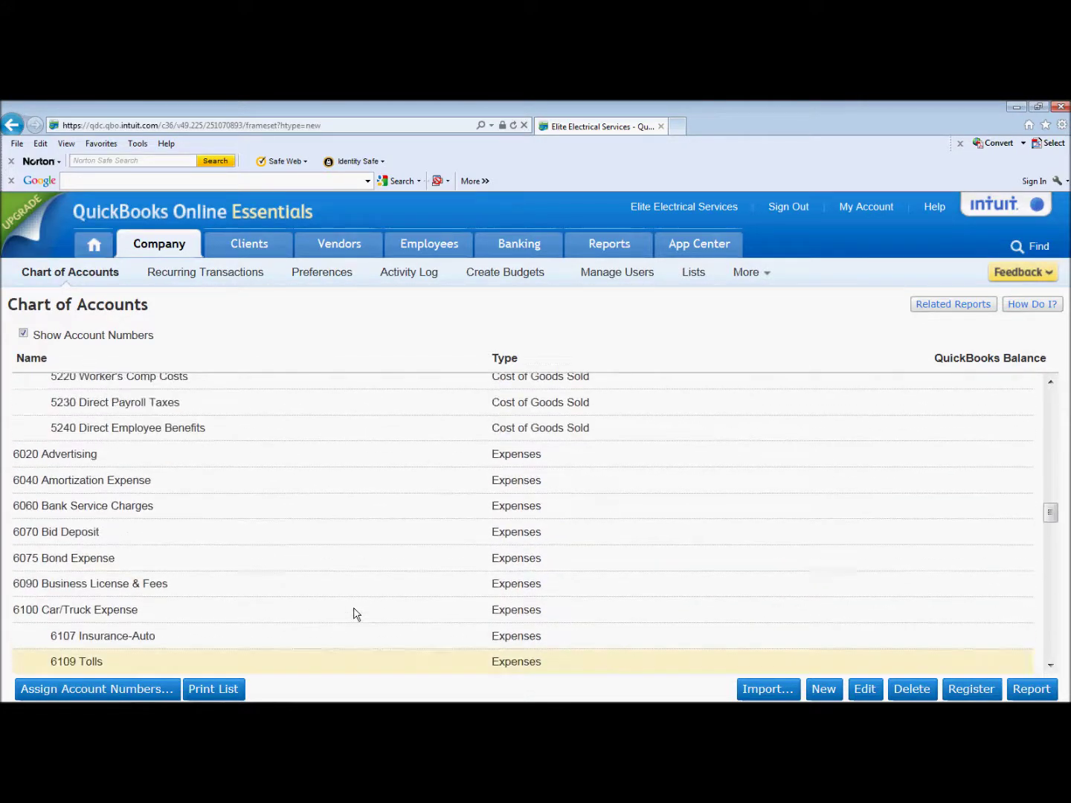
pyautogui.scroll(4, 356, 613)
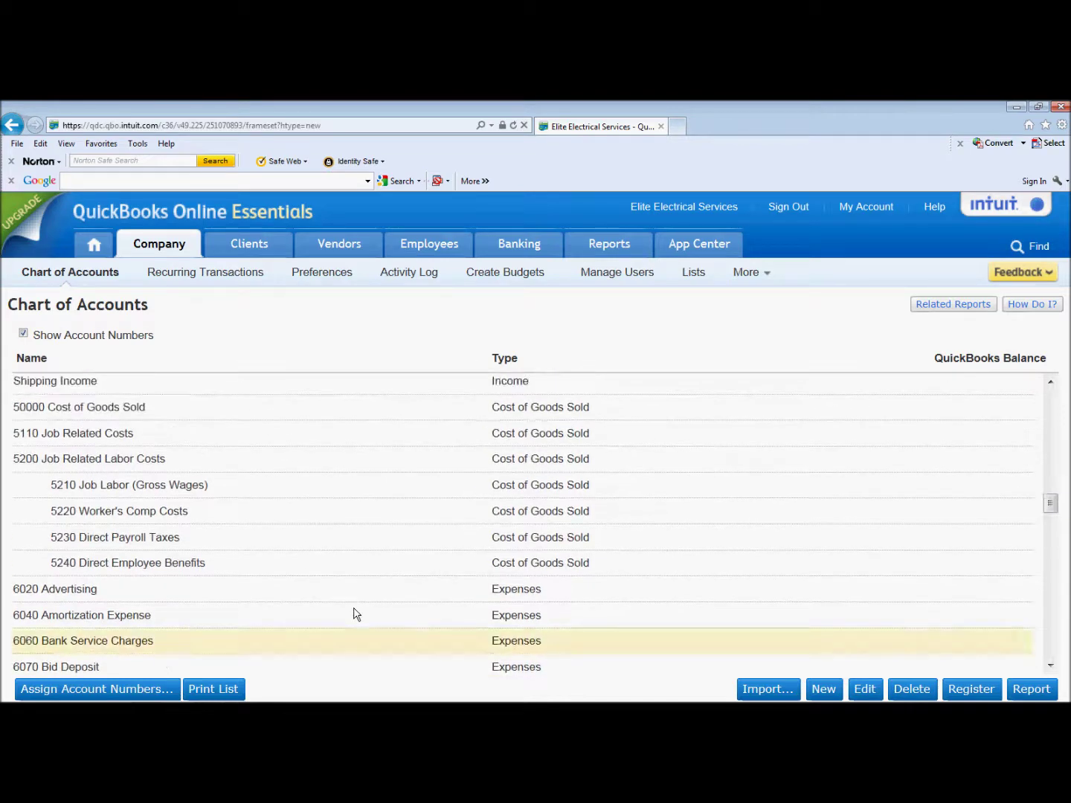
pyautogui.scroll(-3, 355, 613)
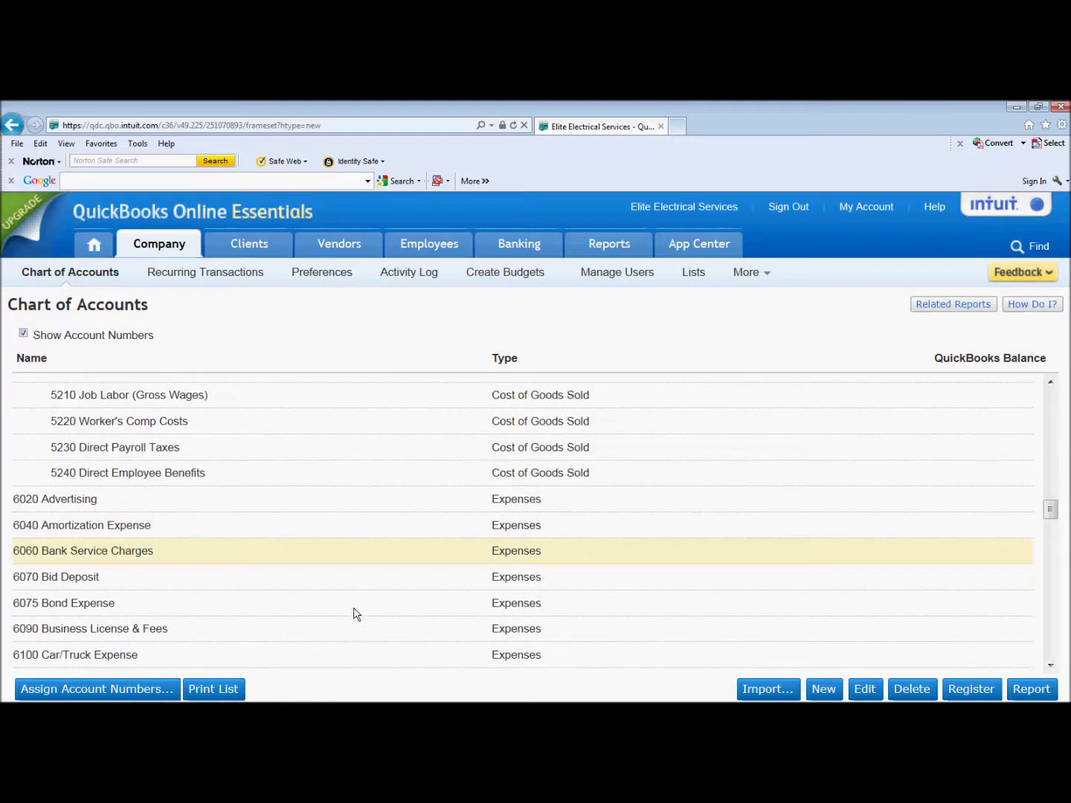
pyautogui.scroll(-2, 356, 613)
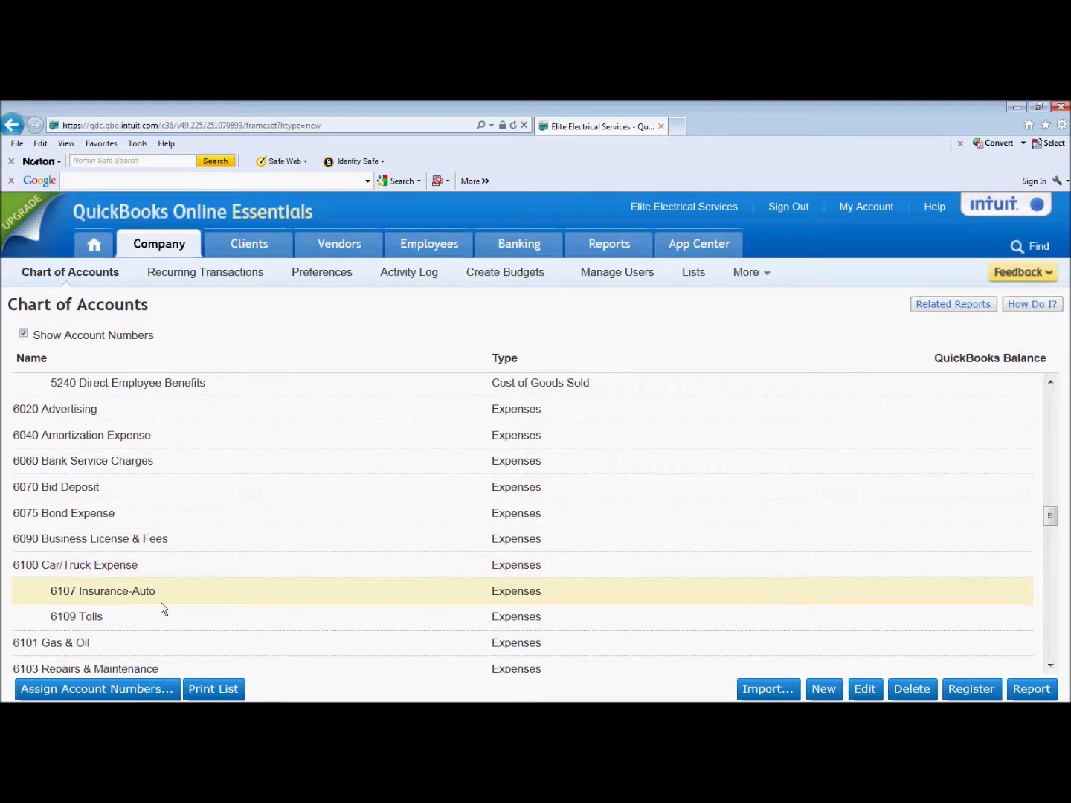
pyautogui.scroll(-1, 351, 617)
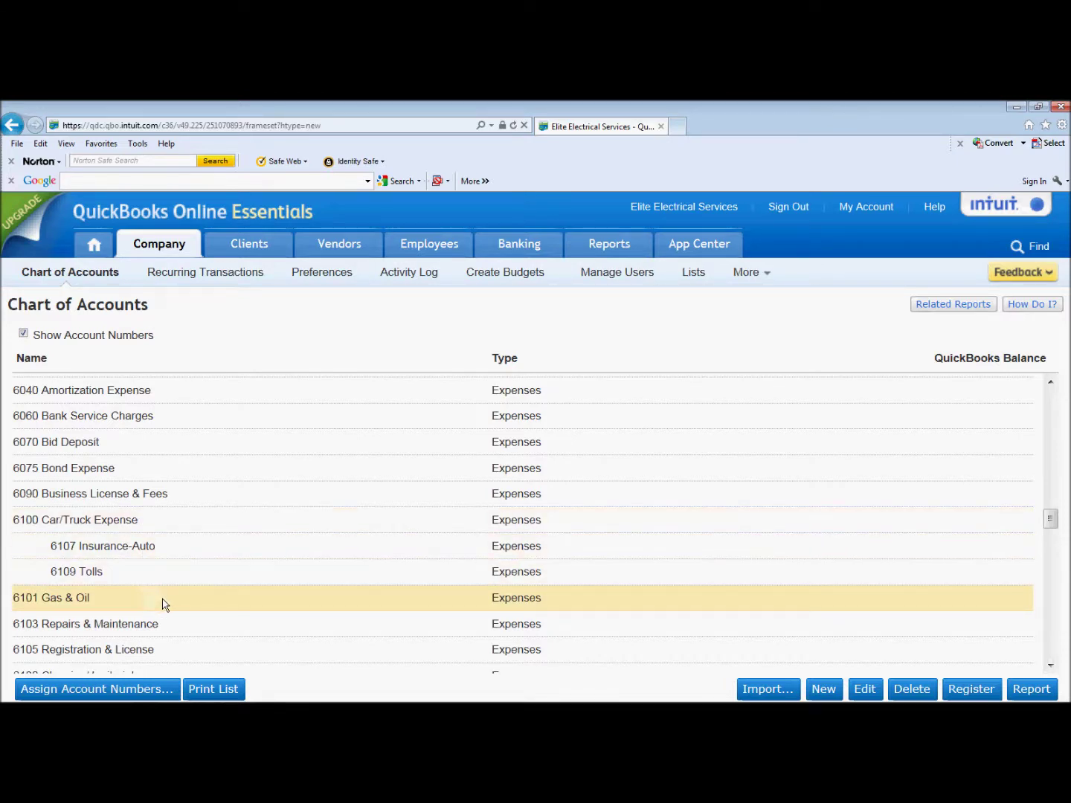
# Step: Make 6101 Gas & Oil a subaccount of 6100 Car/Truck Expense and save
pyautogui.click(859, 694)
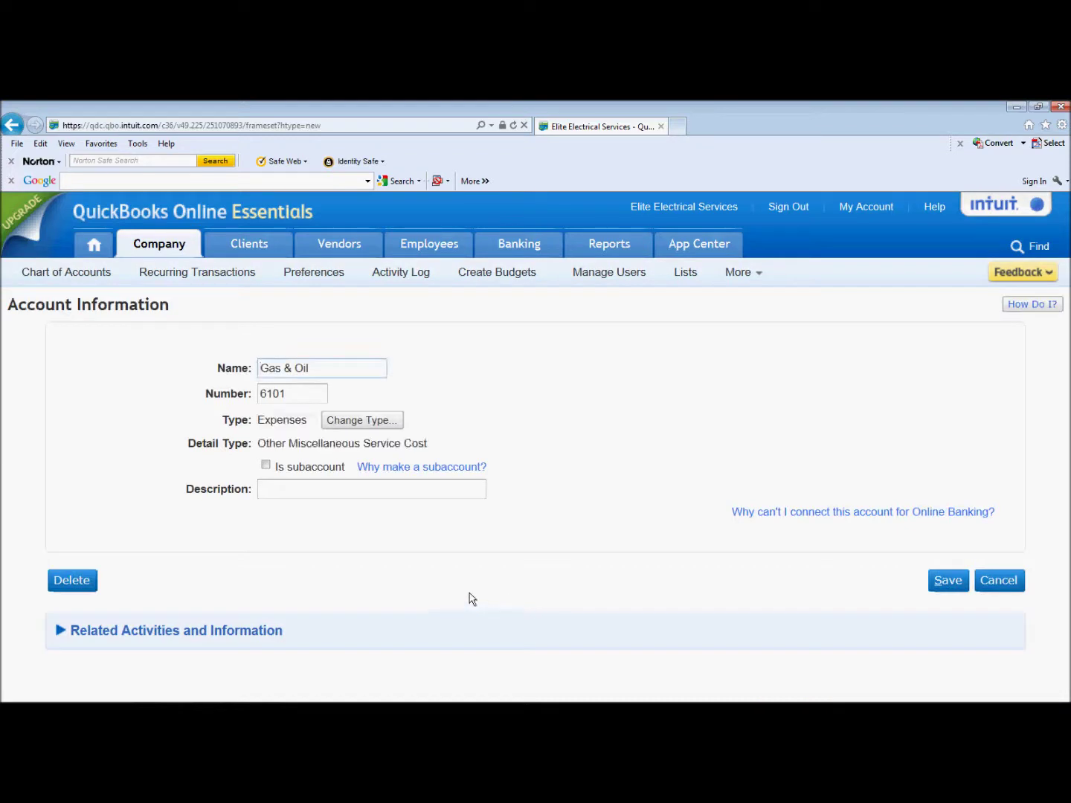
pyautogui.click(265, 466)
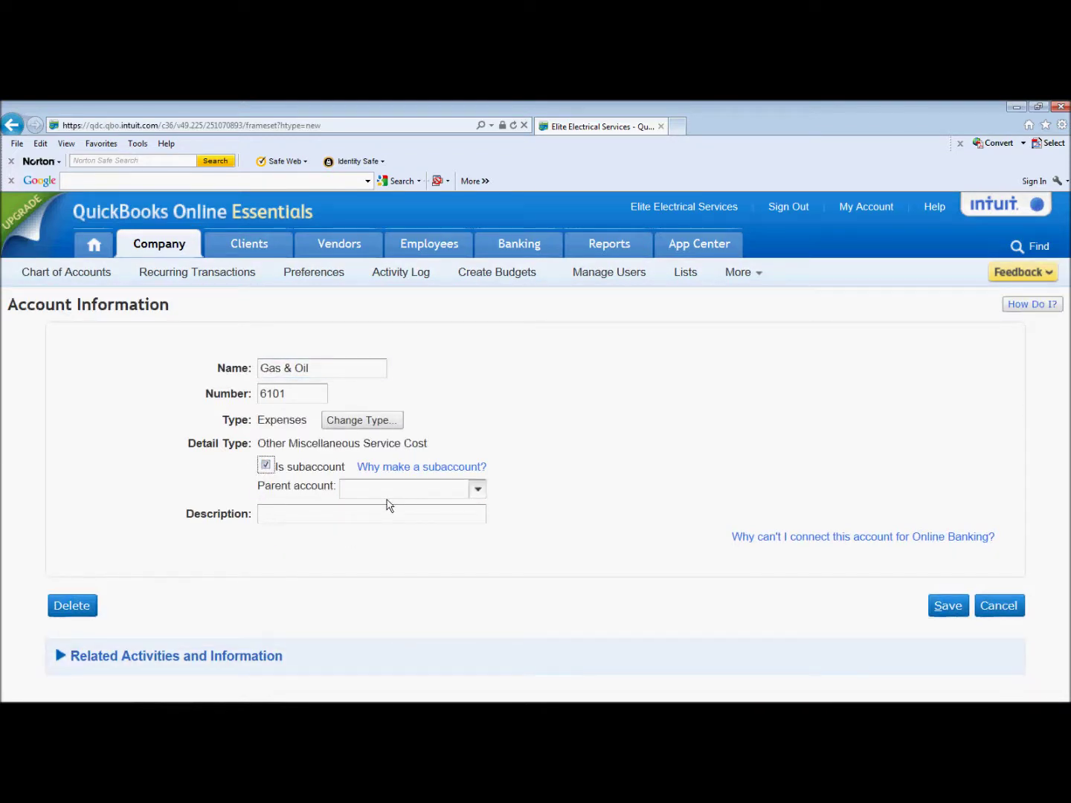
pyautogui.click(379, 490)
pyautogui.write('6100 Car/Truck Expense')
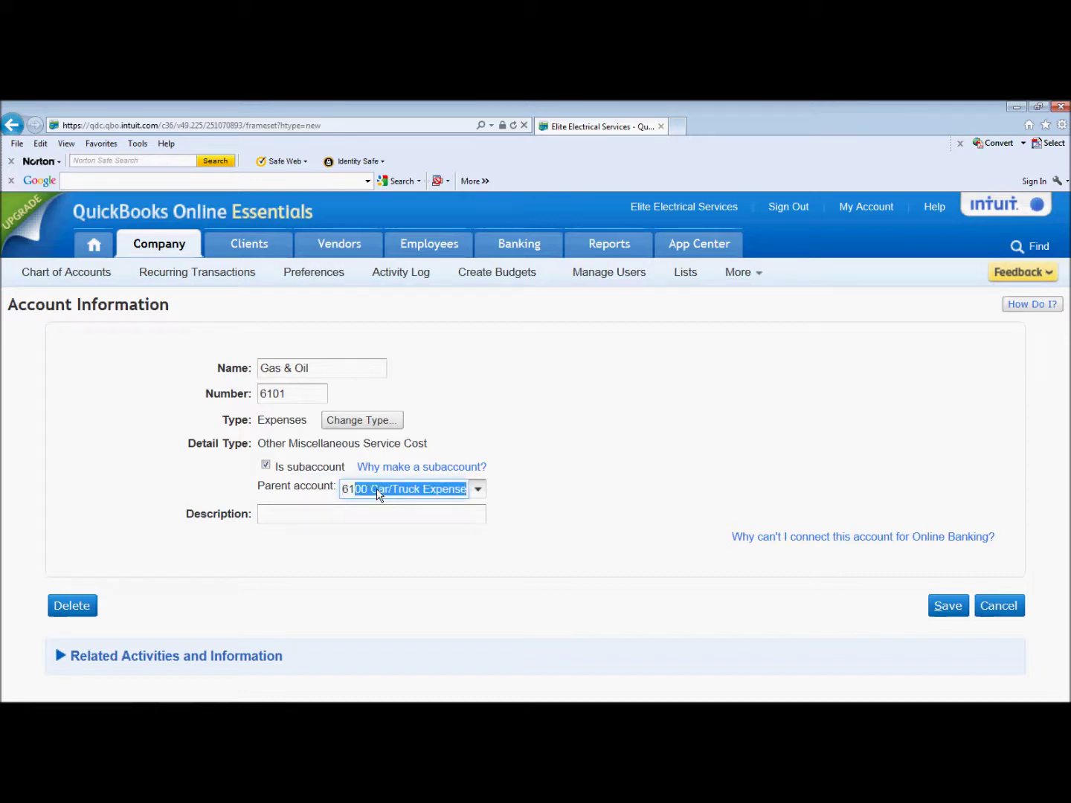
pyautogui.press('Tab')
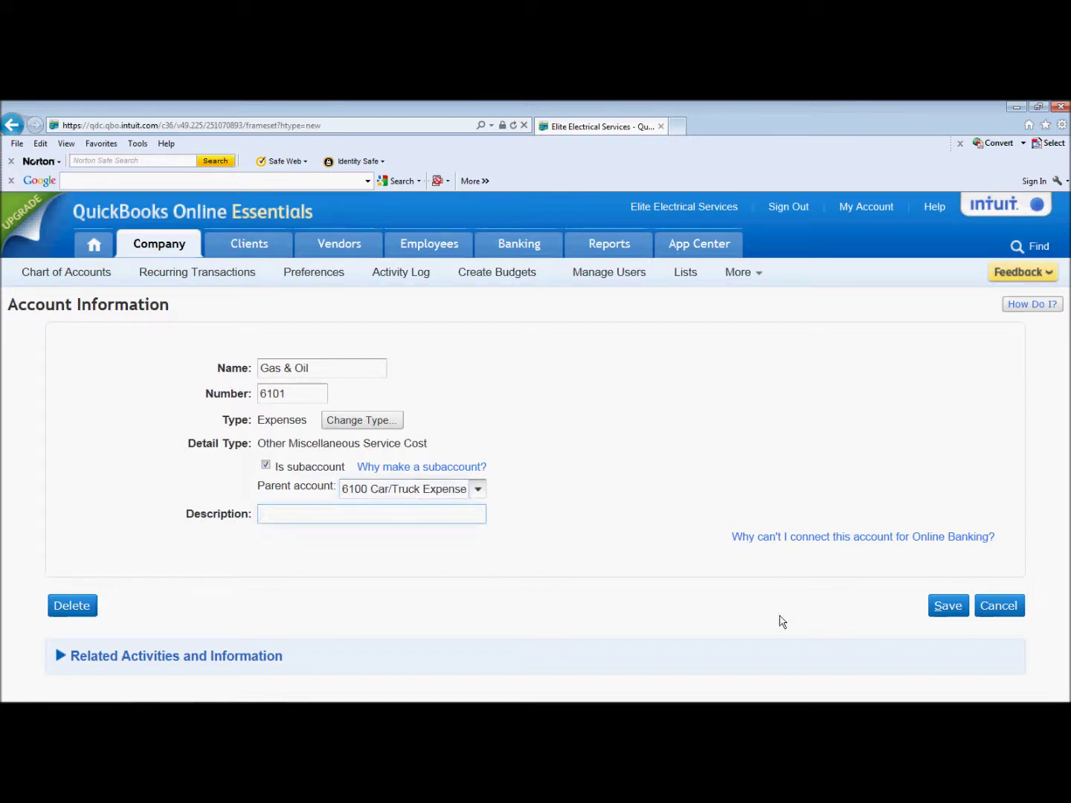
pyautogui.click(949, 608)
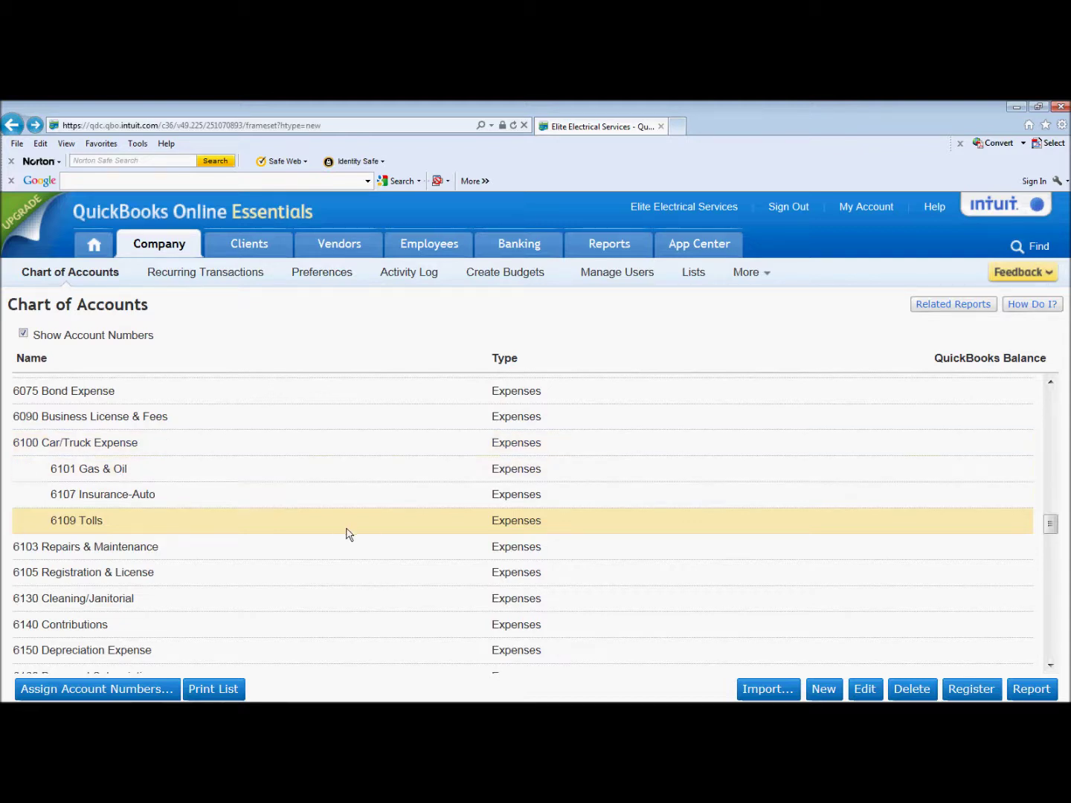
# Step: Set 6103 Repairs & Maintenance as a subaccount with parent 6100 Car/Truck Expense
pyautogui.click(253, 546)
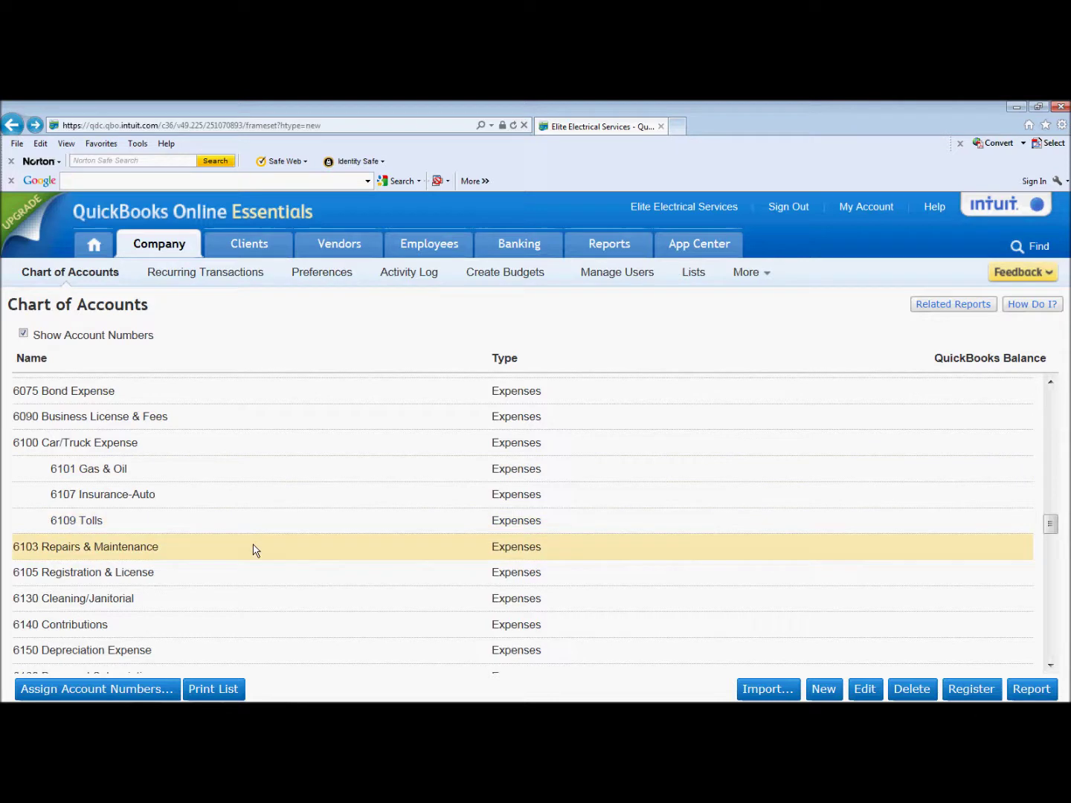
pyautogui.click(859, 690)
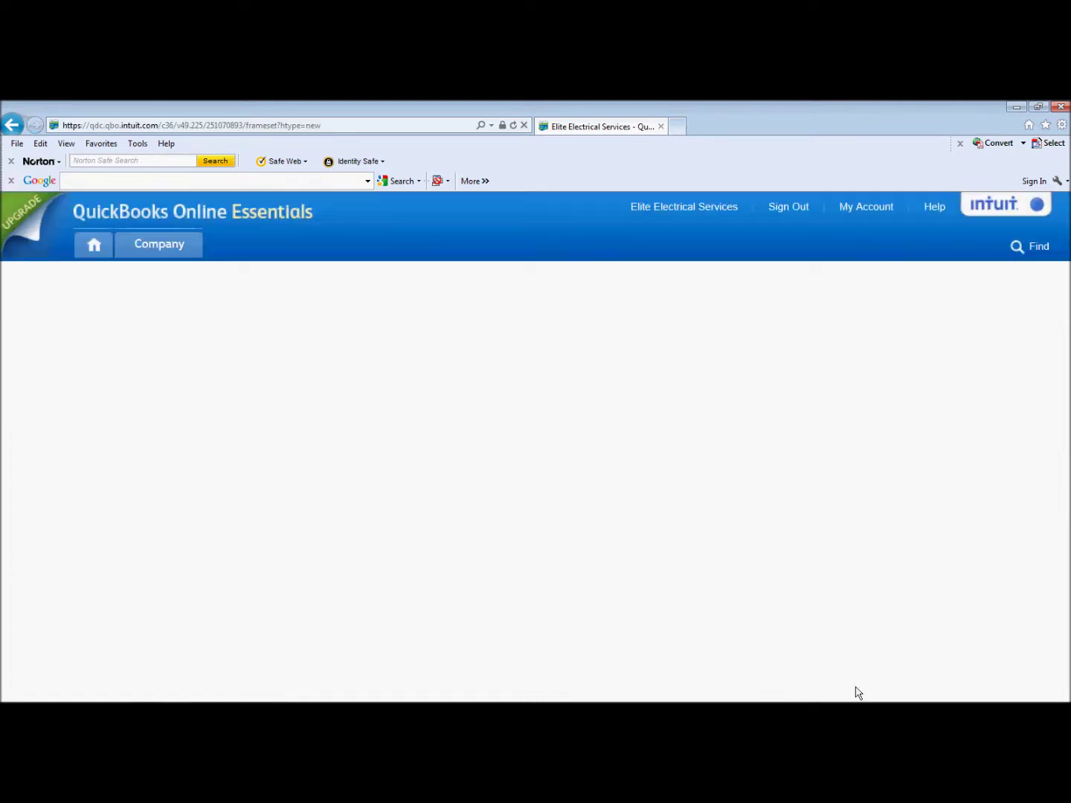
pyautogui.click(266, 466)
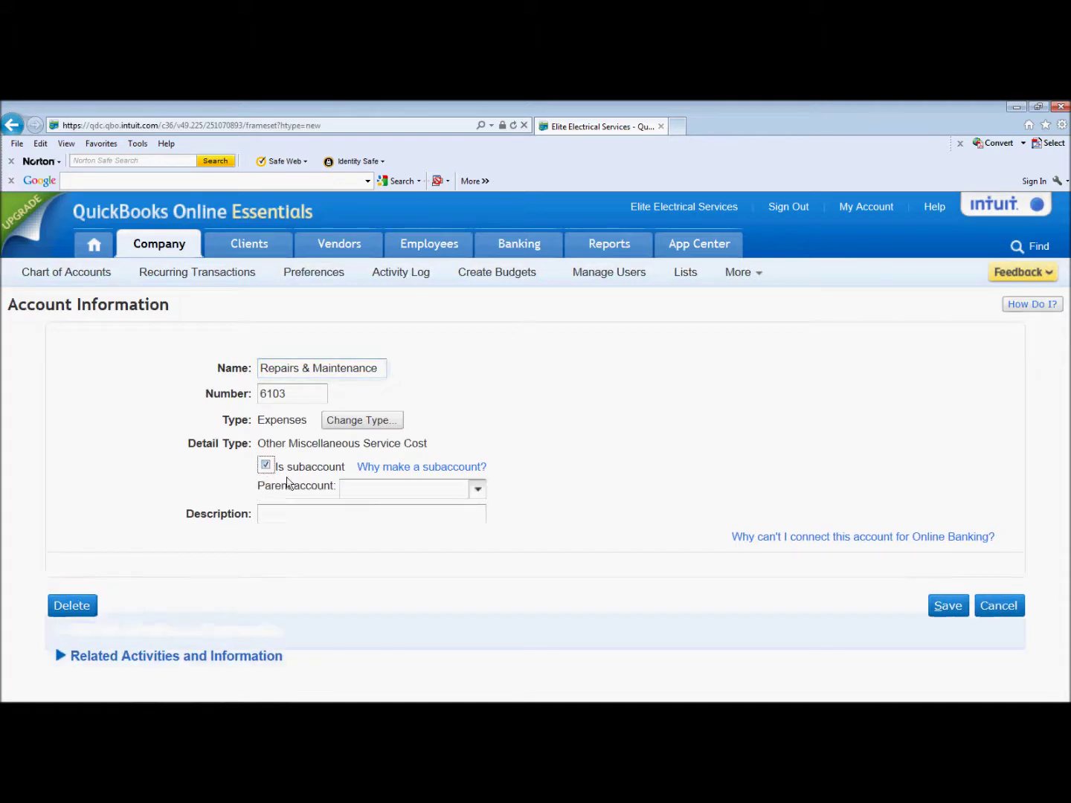
pyautogui.click(370, 495)
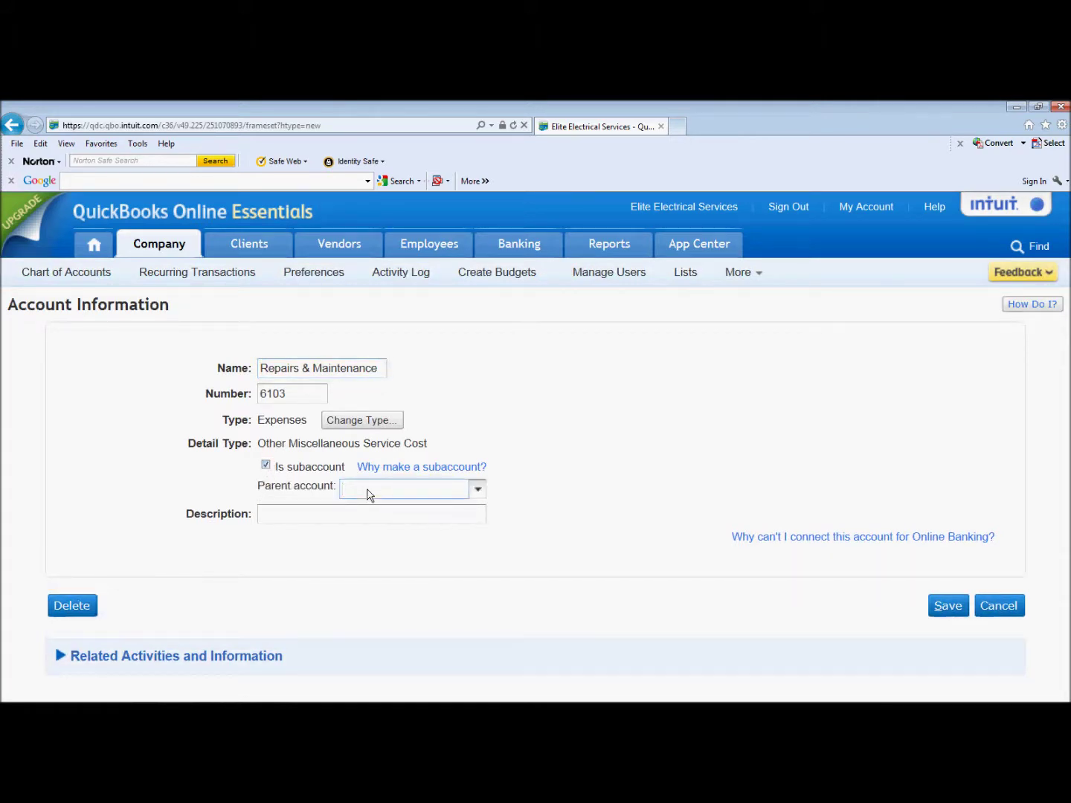
pyautogui.write('6100 Car/Truck Expense')
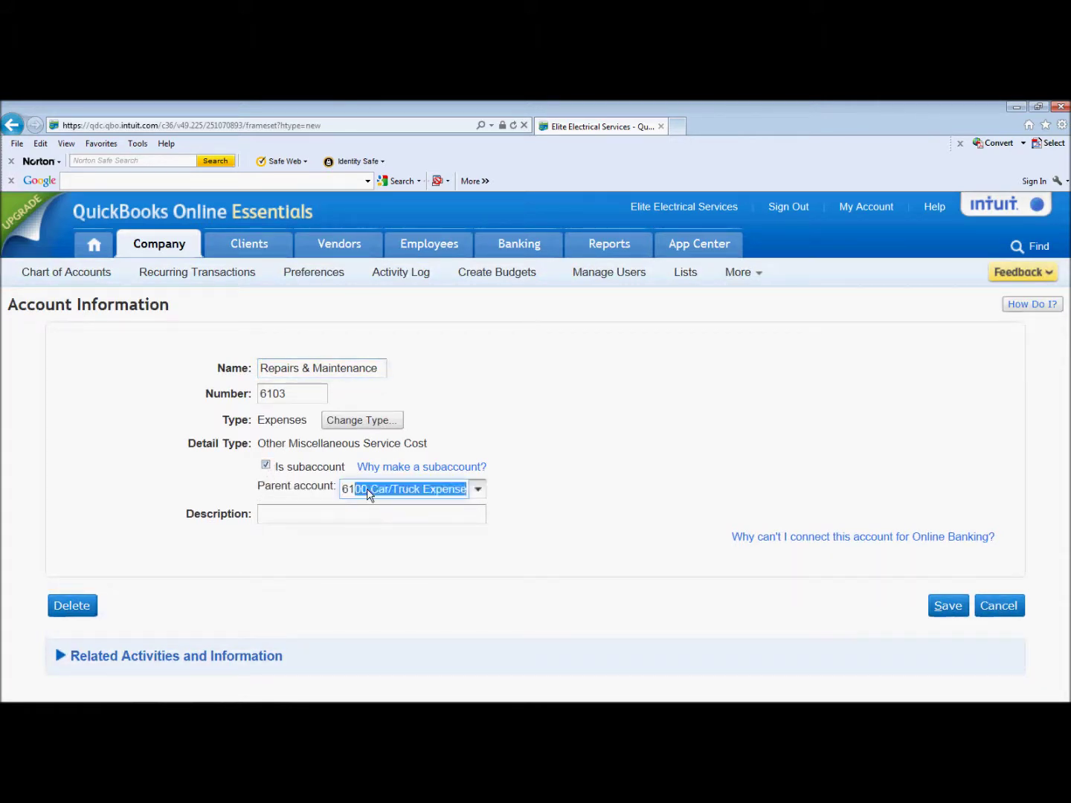
pyautogui.press('Tab')
pyautogui.click(940, 606)
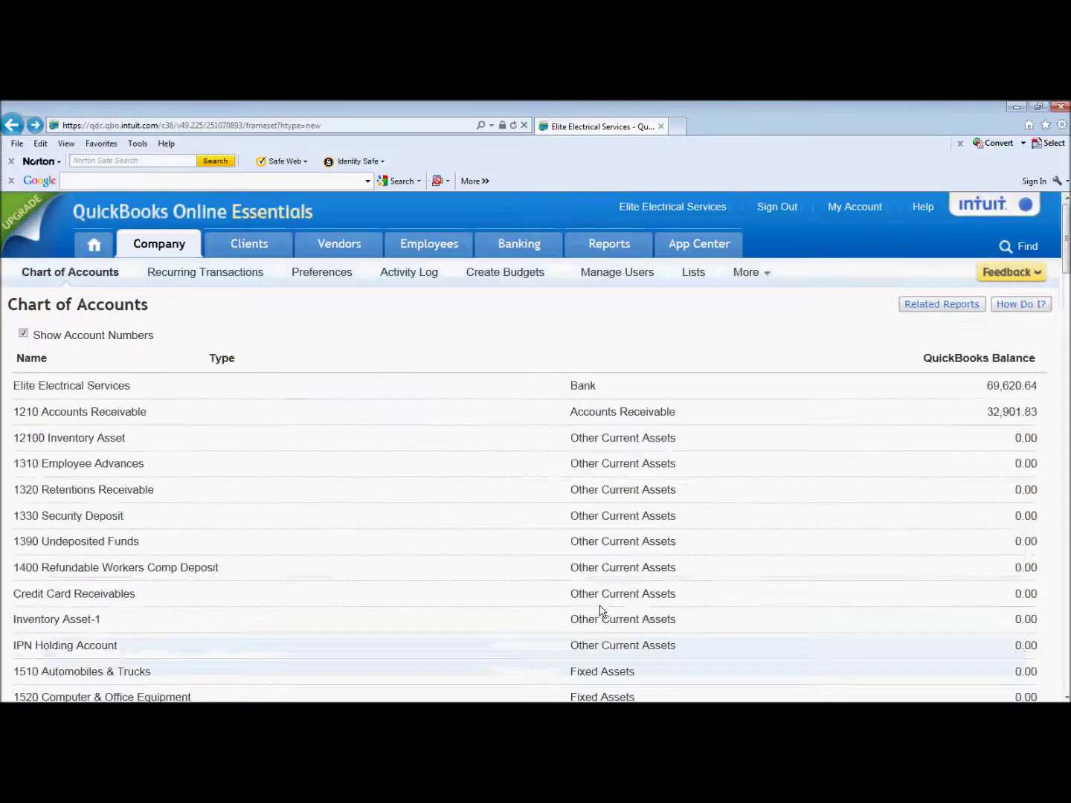
pyautogui.scroll(5, 483, 593)
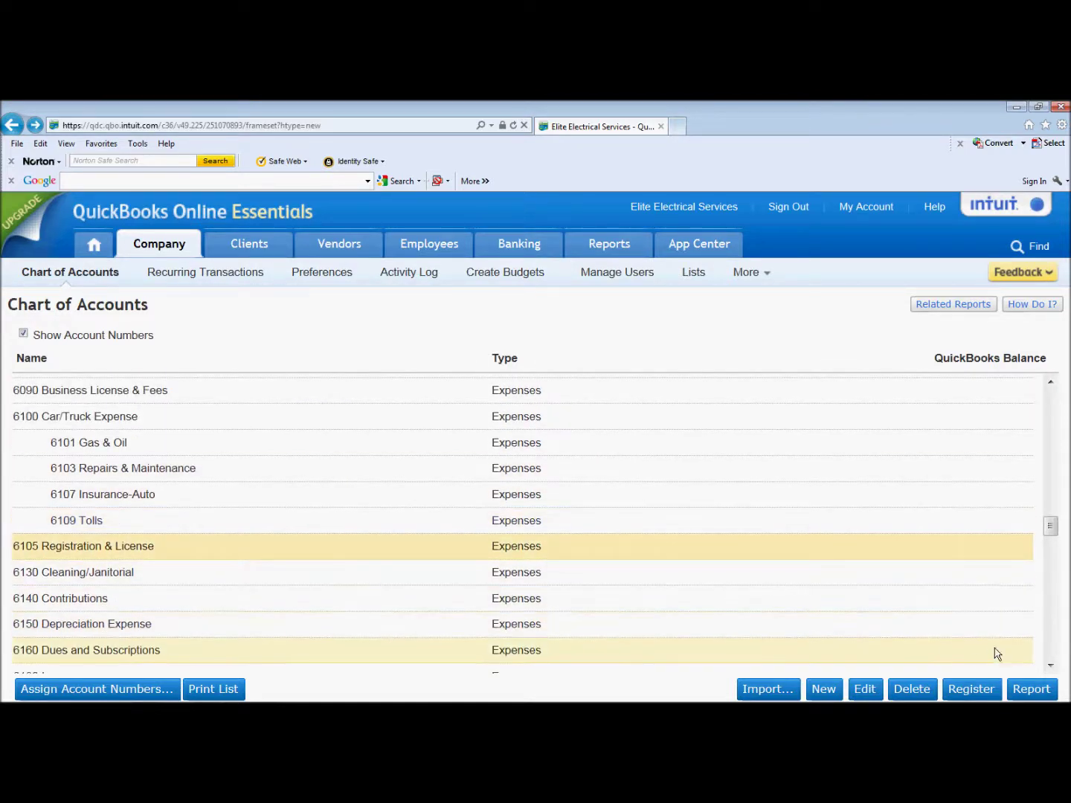
# Step: Open the Registration & License quick report, then return to the Chart of Accounts
pyautogui.click(1031, 690)
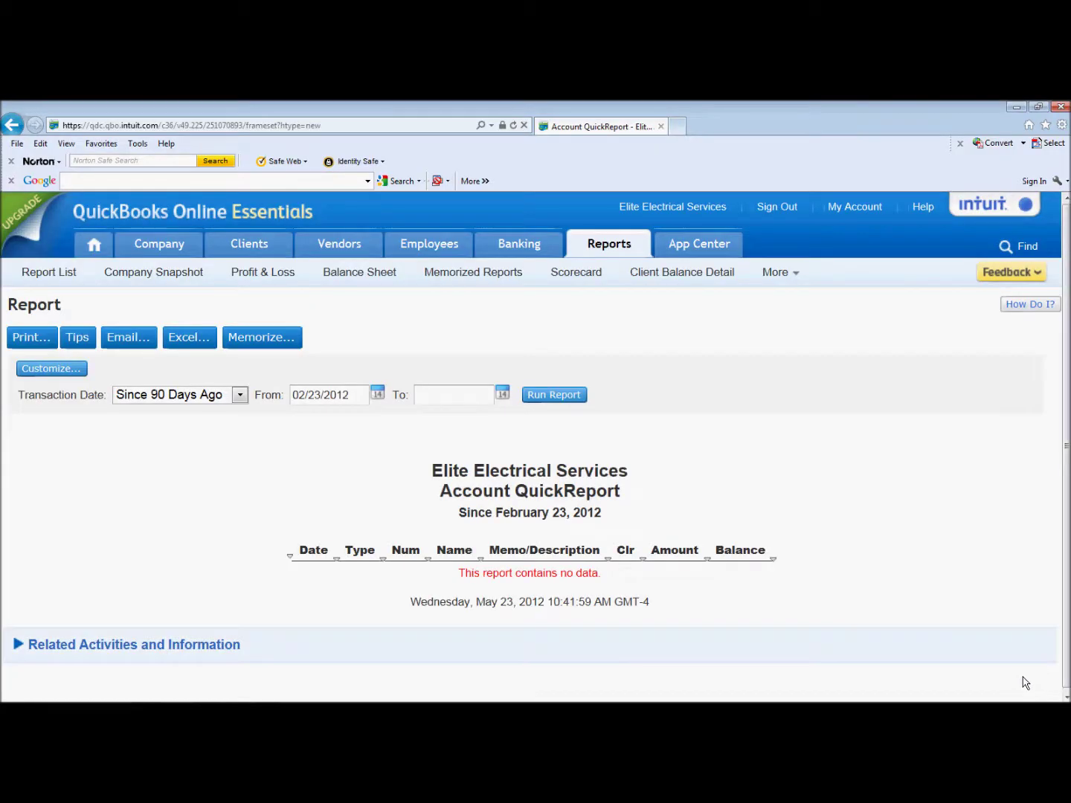
pyautogui.click(13, 126)
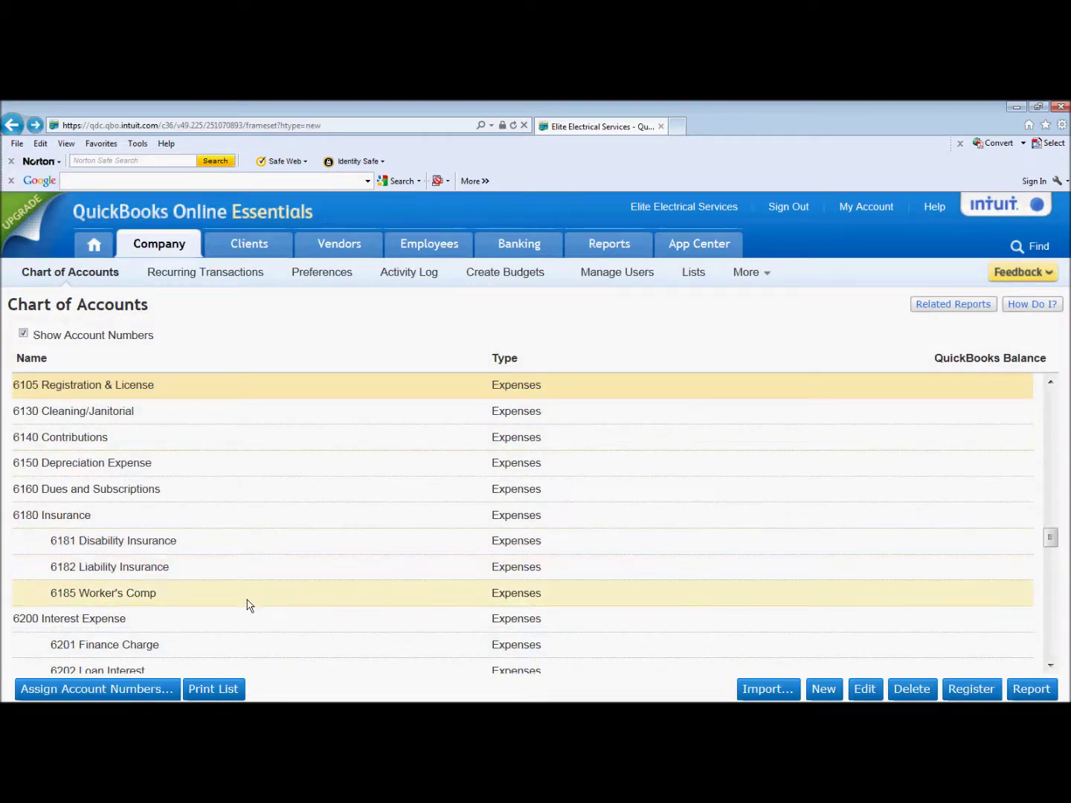
pyautogui.scroll(2, 246, 606)
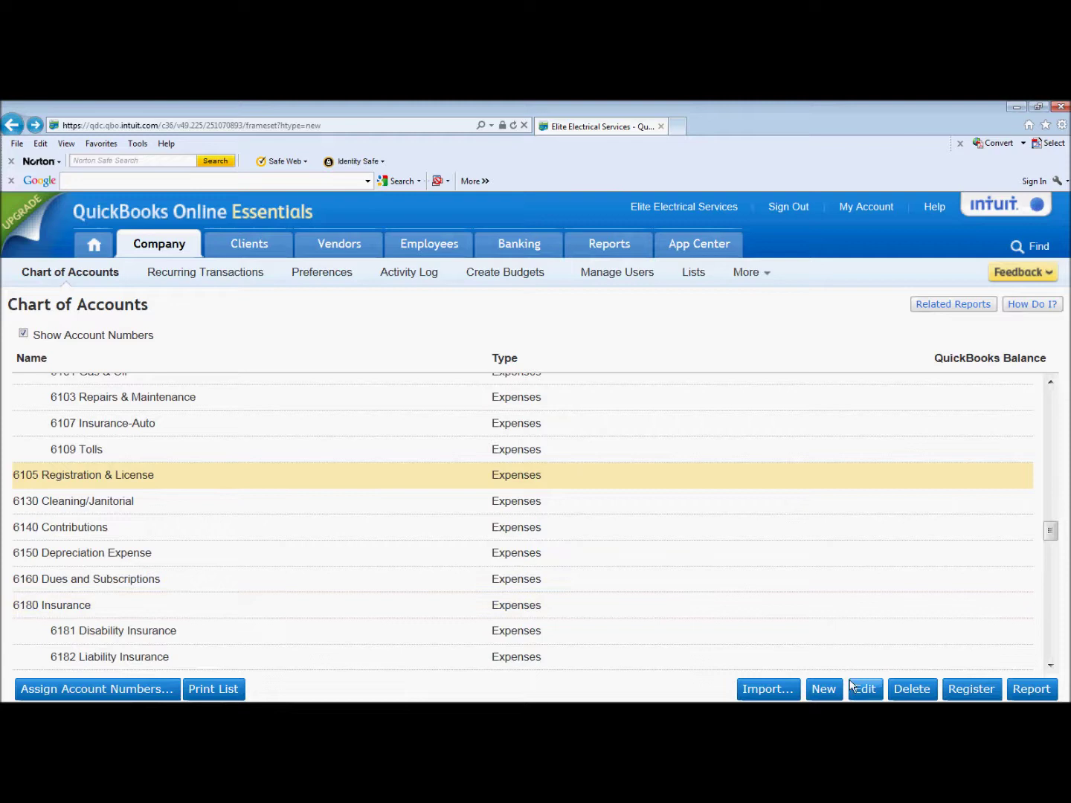
# Step: Make 6105 Registration & License a subaccount of 6100 Car/Truck Expense and save
pyautogui.click(861, 691)
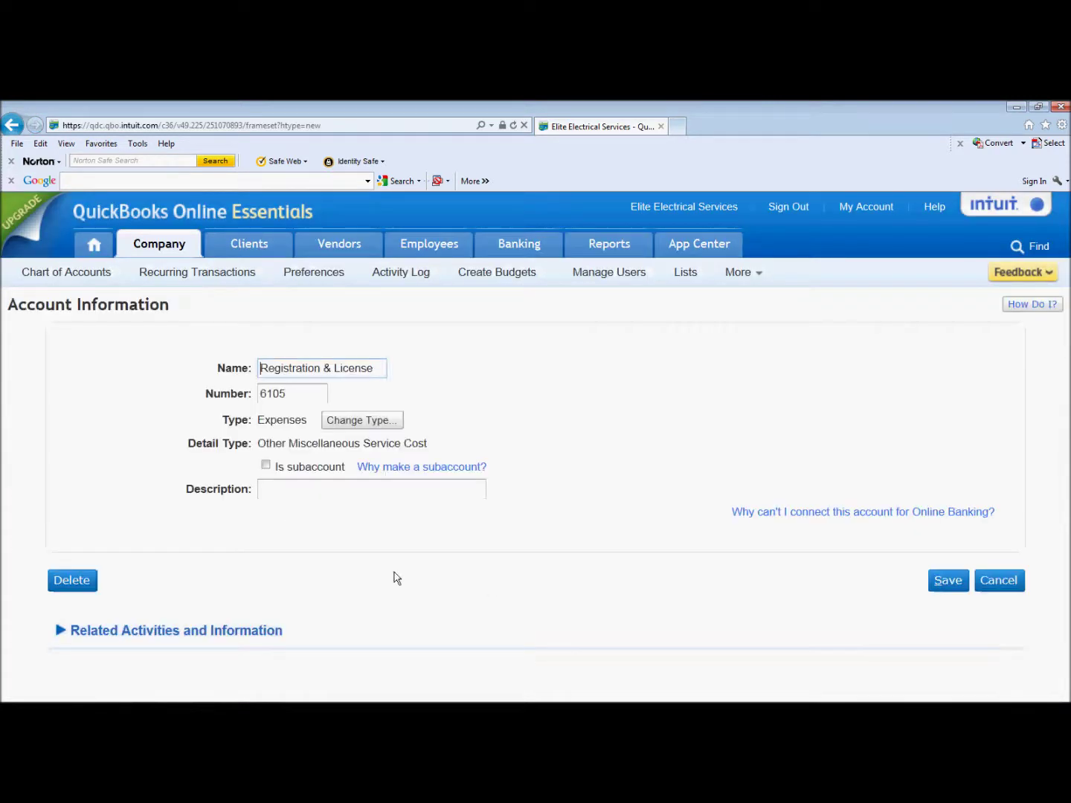
pyautogui.click(266, 466)
pyautogui.click(363, 492)
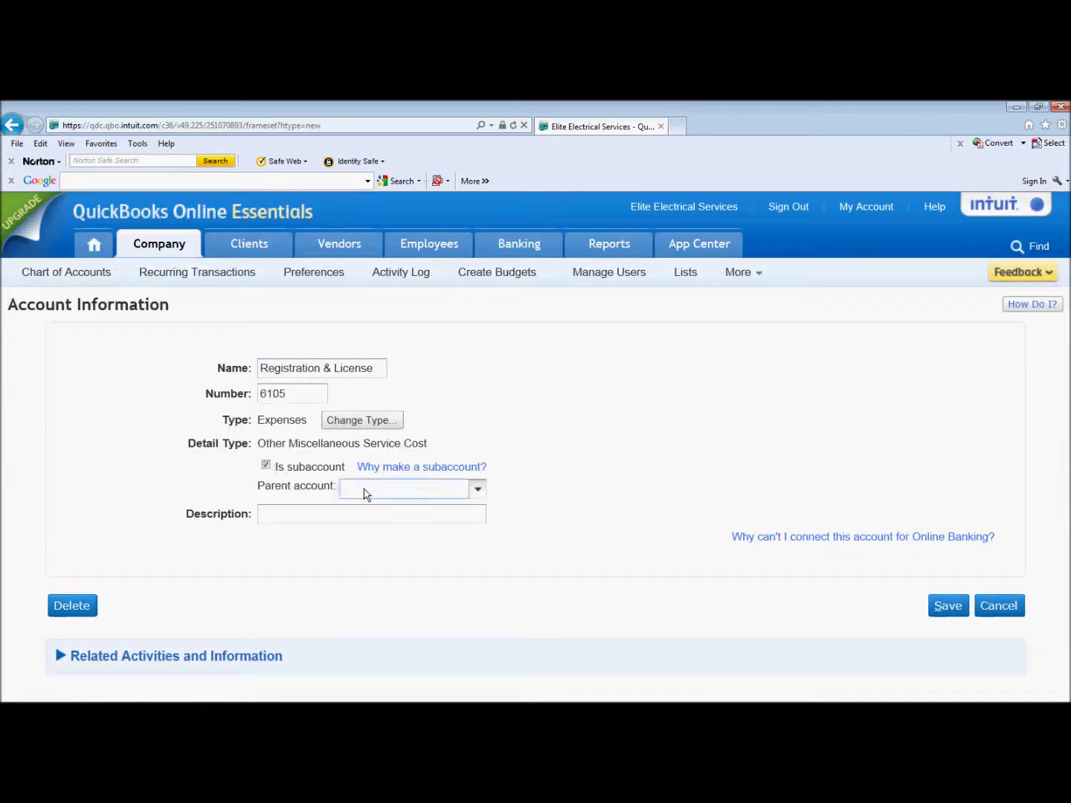
pyautogui.write('6100 Car/Truck Expense')
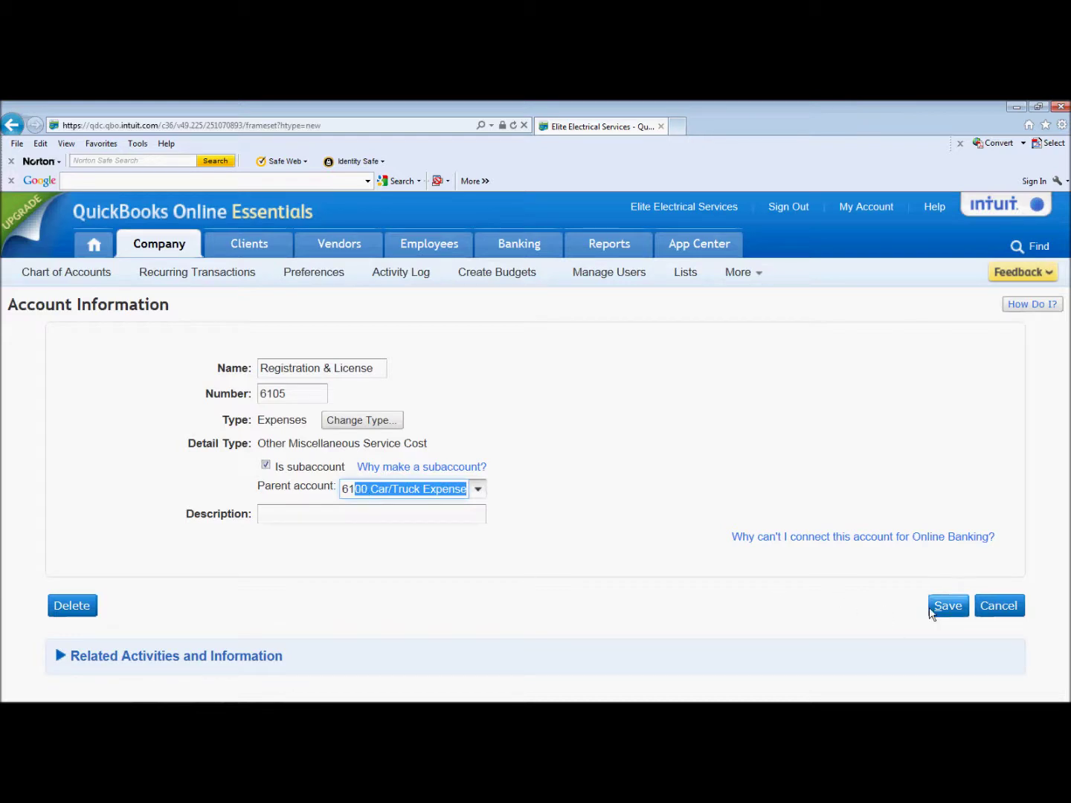
pyautogui.click(931, 607)
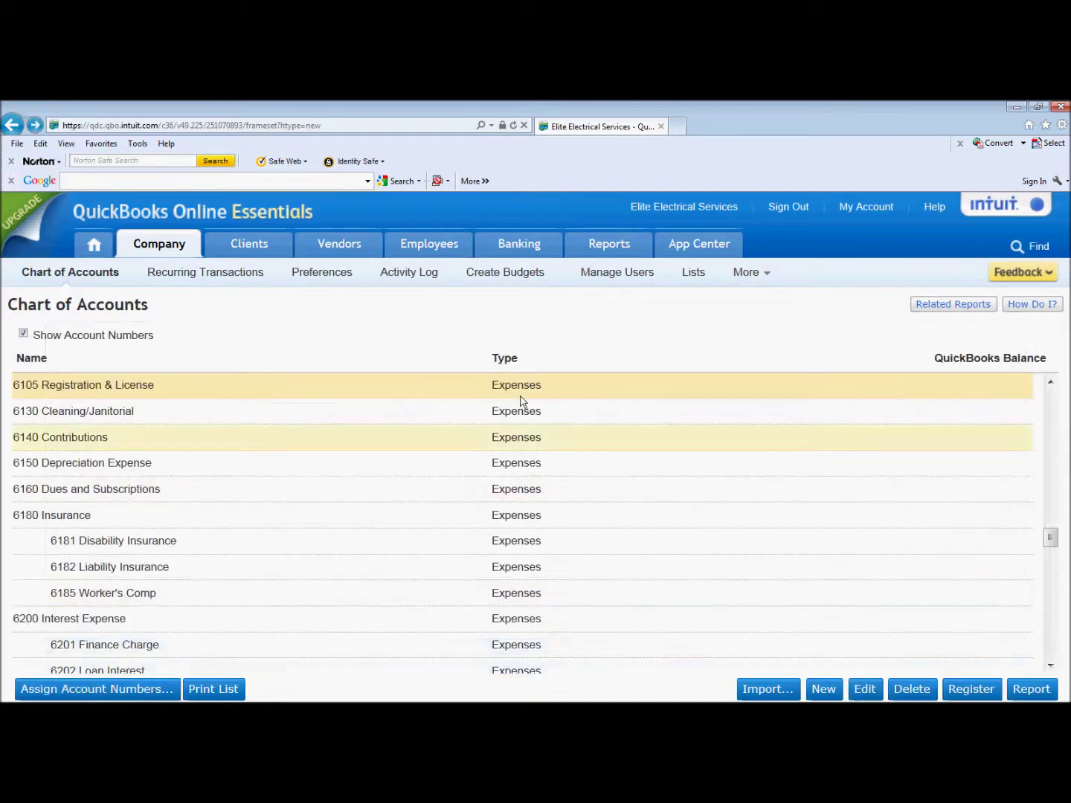
pyautogui.moveTo(619, 251)
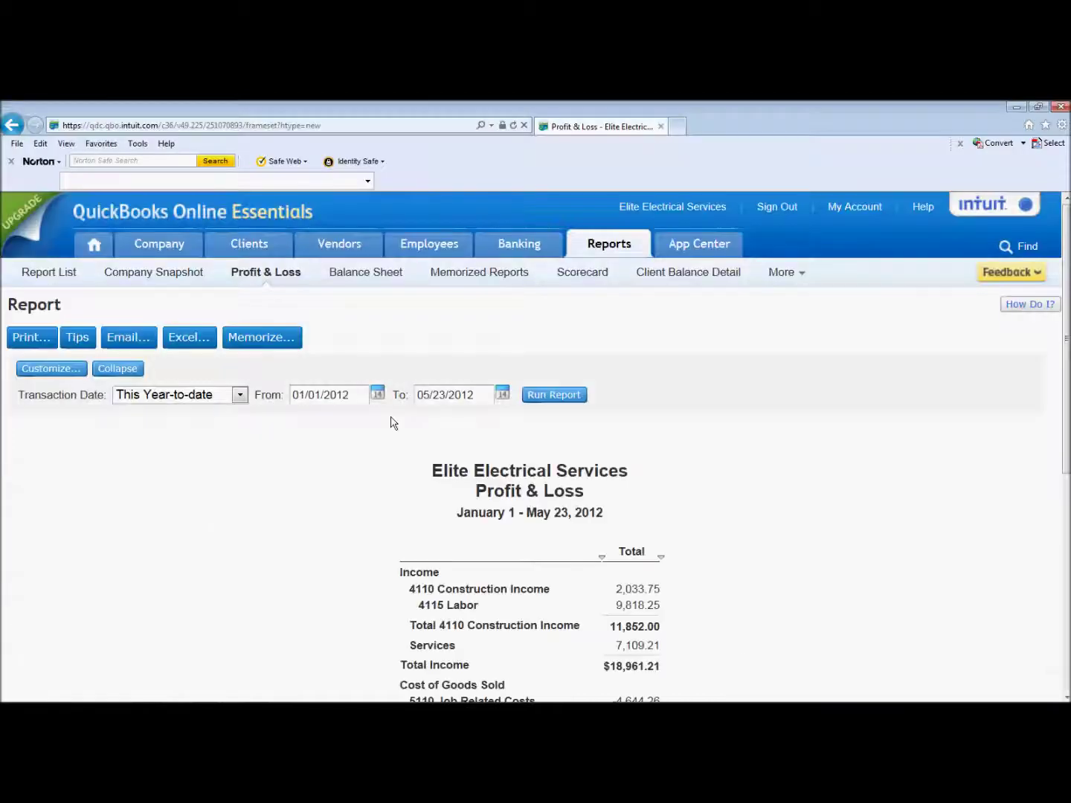
# Step: Rerun the Profit & Loss for 01/01/2011 to 12/31/2011 and scroll to Expenses
pyautogui.click(358, 398)
pyautogui.write('1/1')
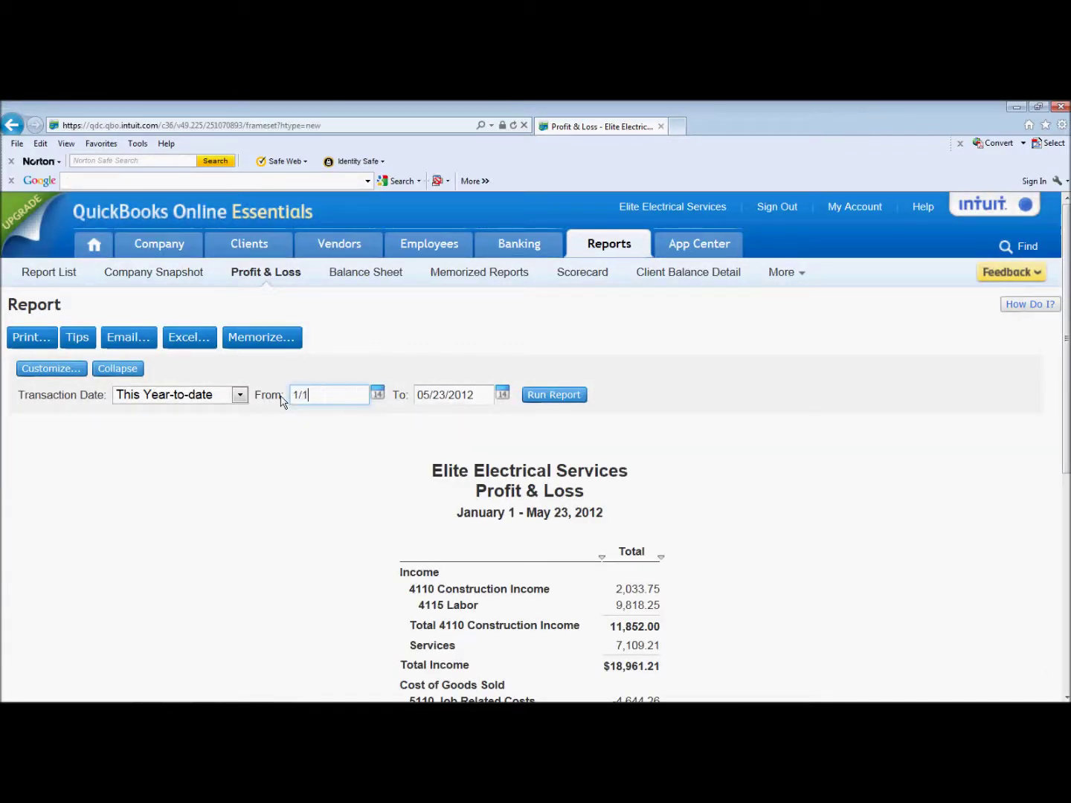
pyautogui.write('/01/2011')
pyautogui.click(444, 398)
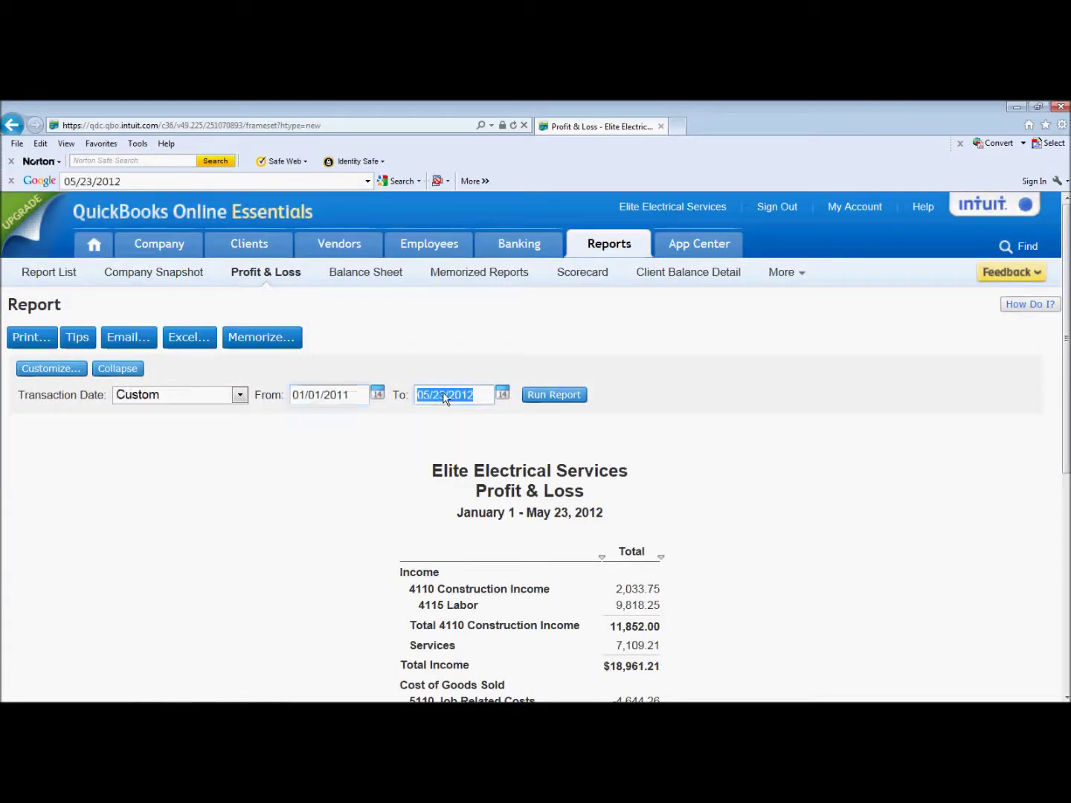
pyautogui.write('12/31/11')
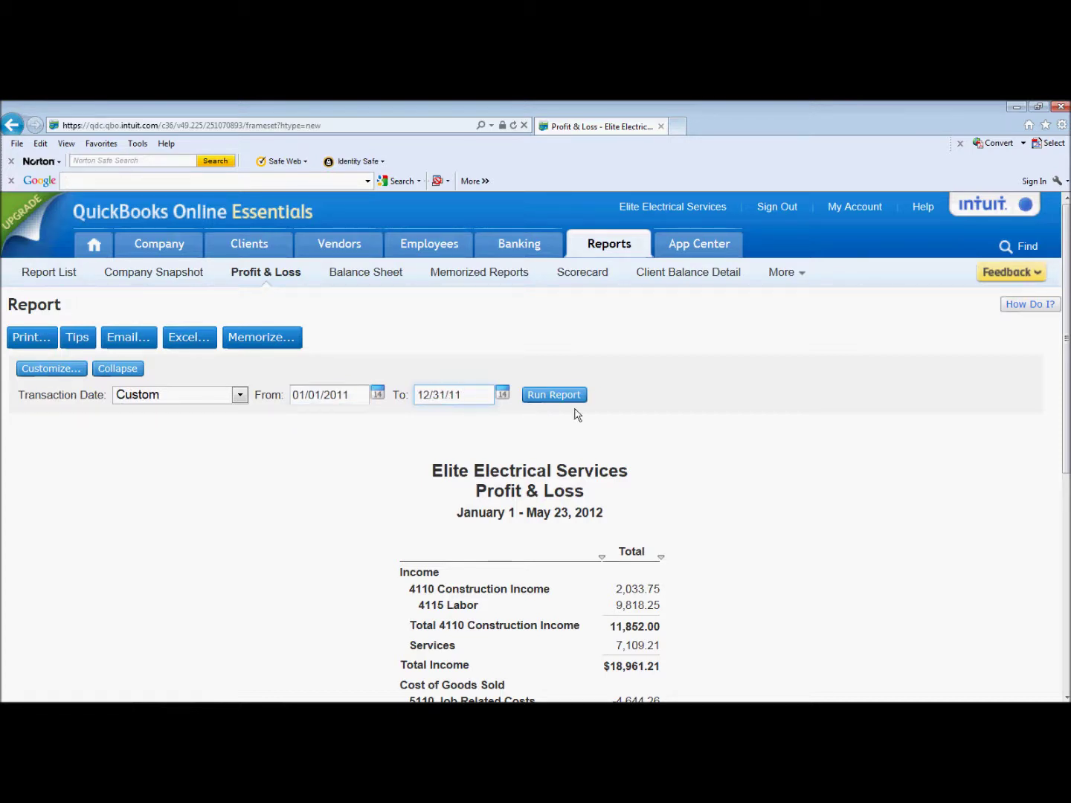
pyautogui.click(569, 397)
pyautogui.scroll(-4, 828, 497)
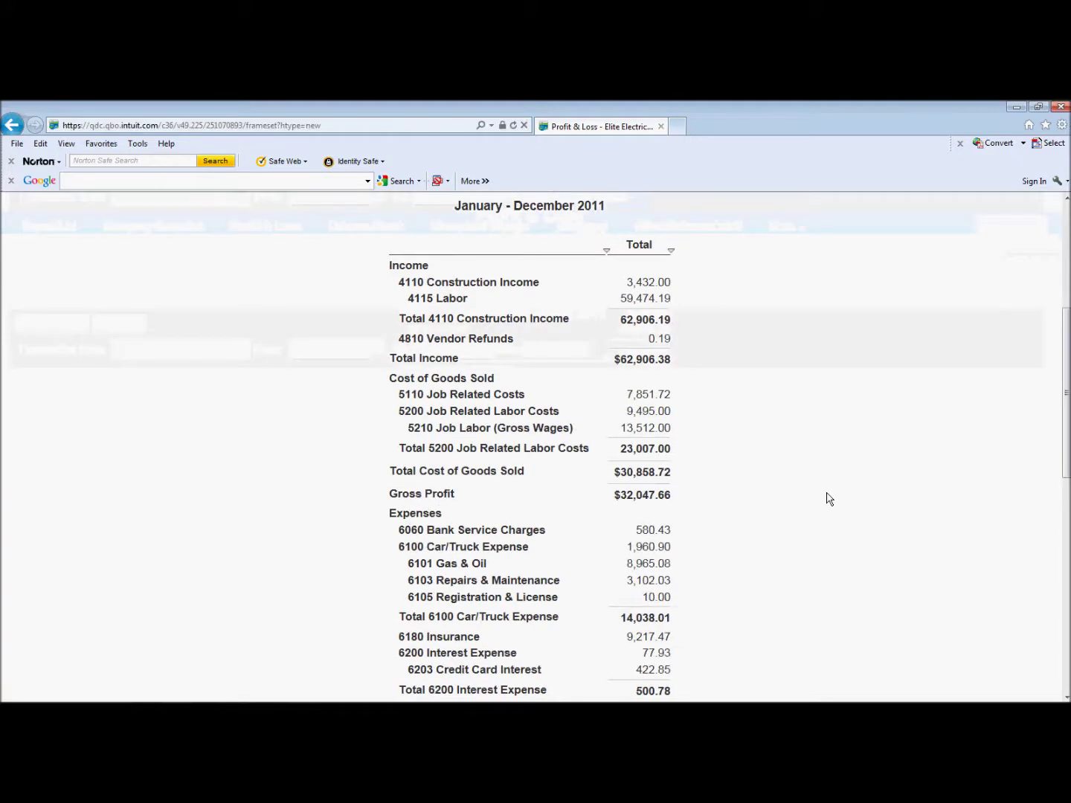
pyautogui.scroll(-1, 828, 499)
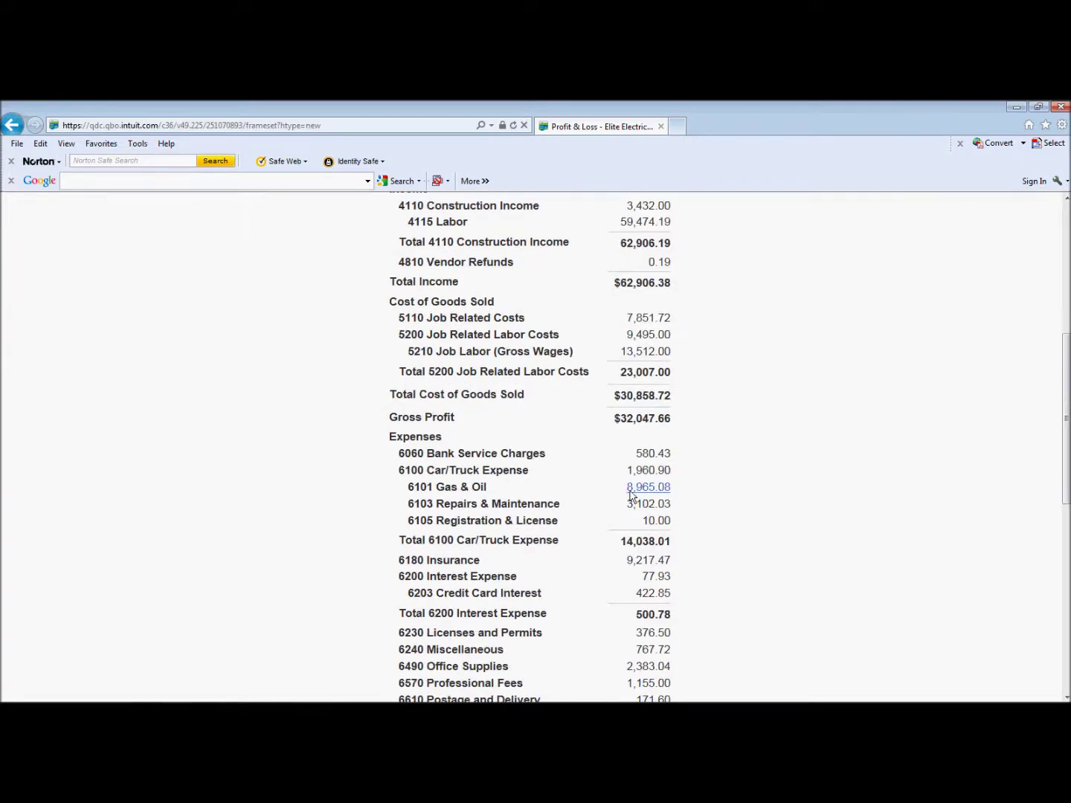